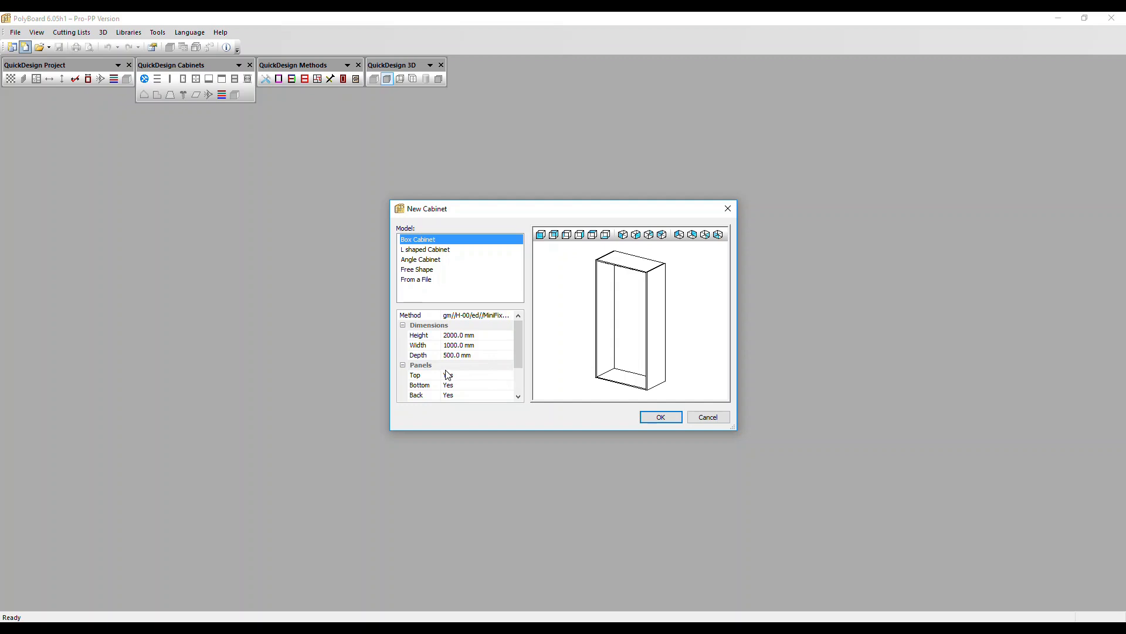
Create a new box cabinet with the gm//H-00/ed//MiniFix//dowel method, keeping the default dimensions.
click(483, 321)
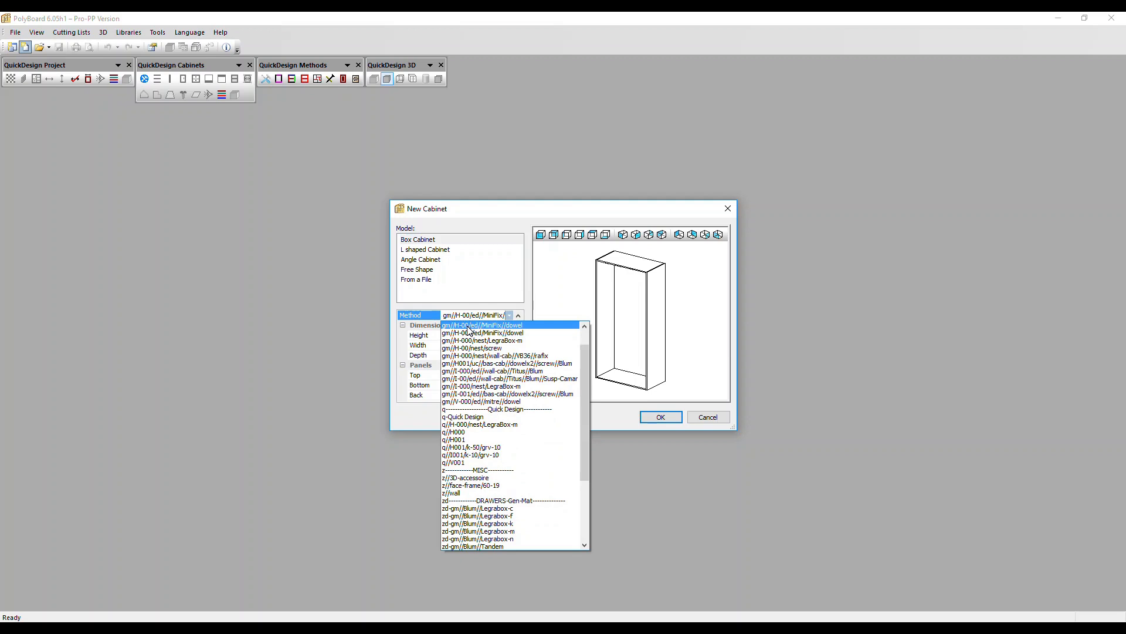
click(468, 326)
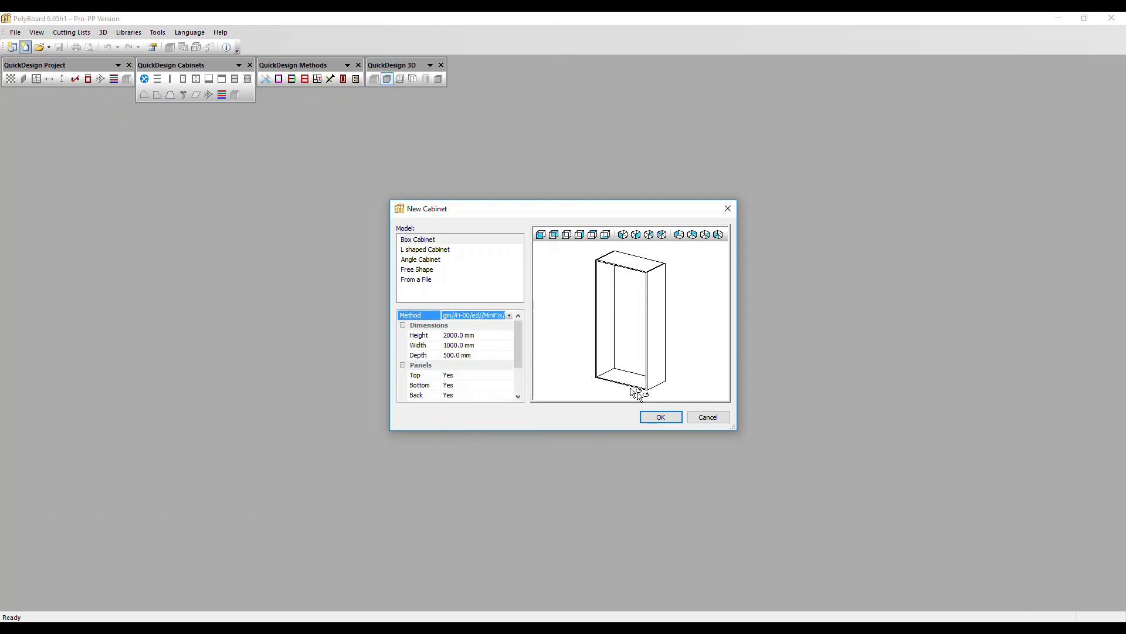
click(660, 417)
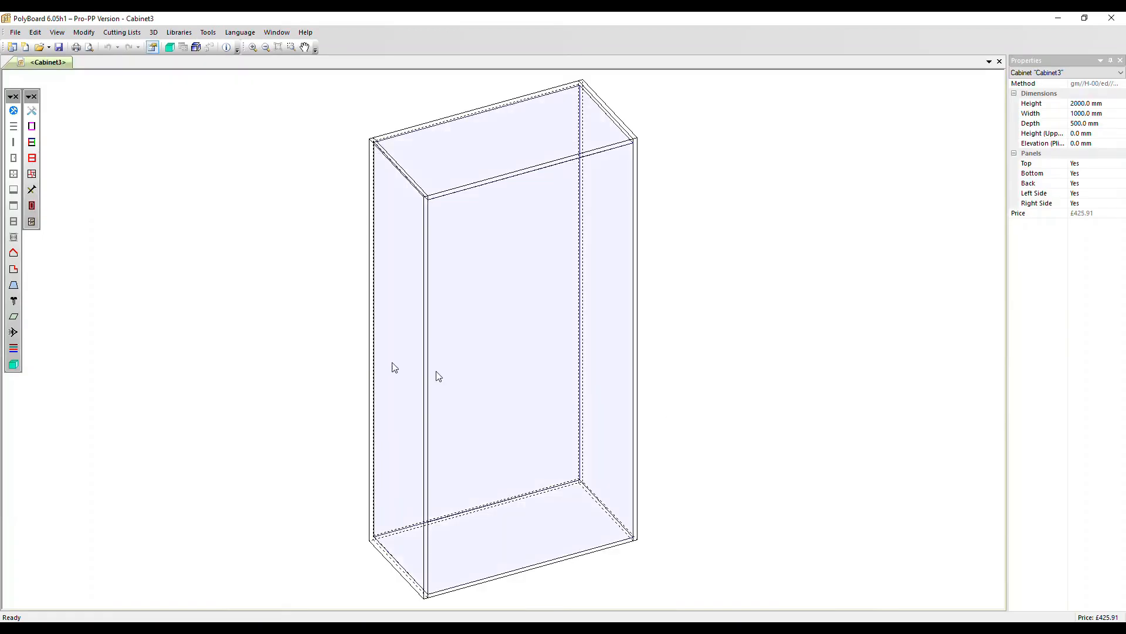
Generate the cabinet's 3D view and place it beside the drawing in a new vertical tab group.
click(14, 364)
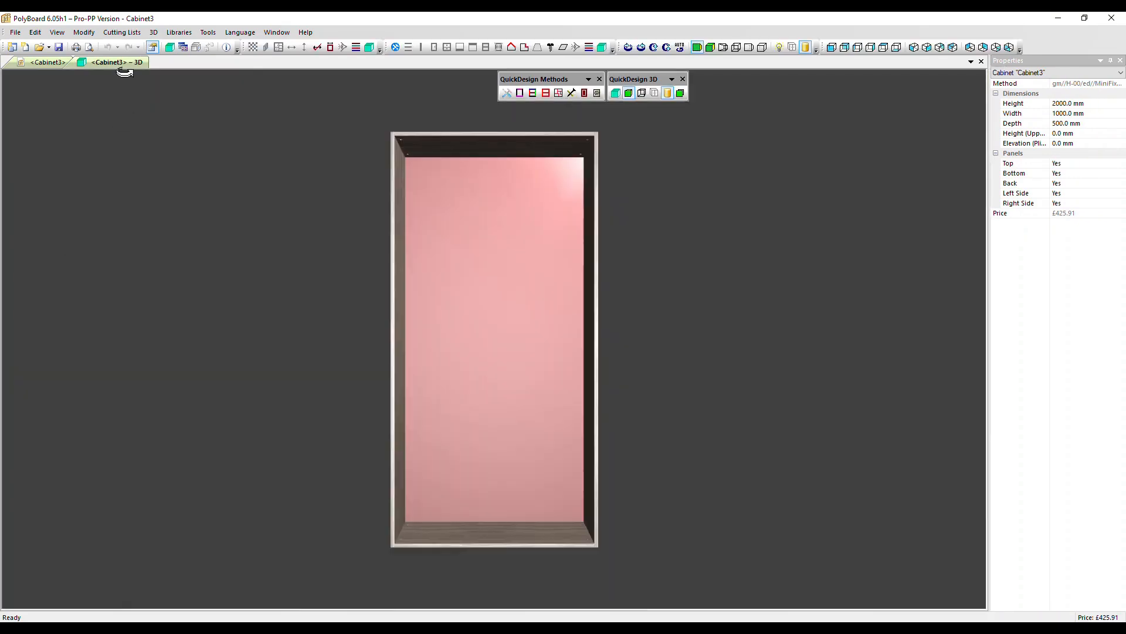
right_click(122, 59)
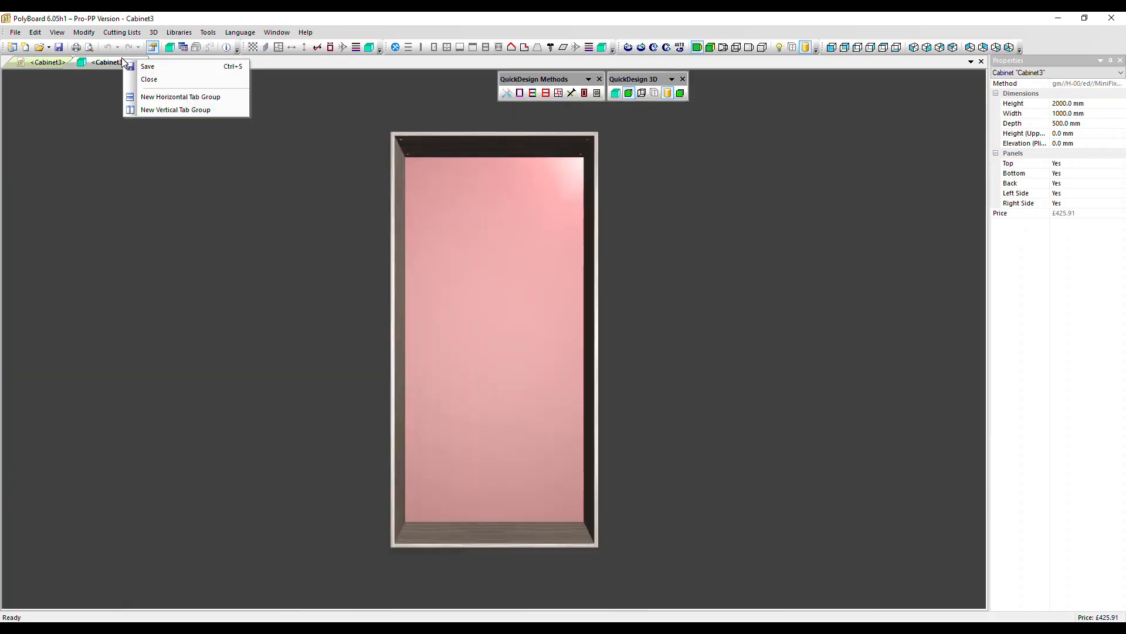
click(157, 110)
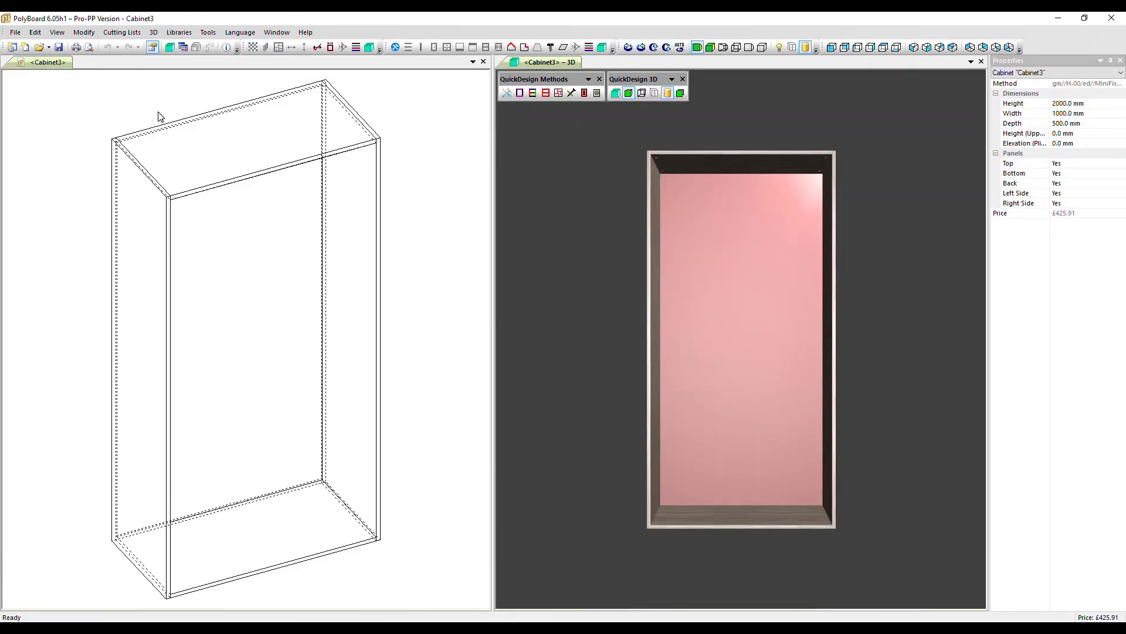
drag(530, 241, 612, 269)
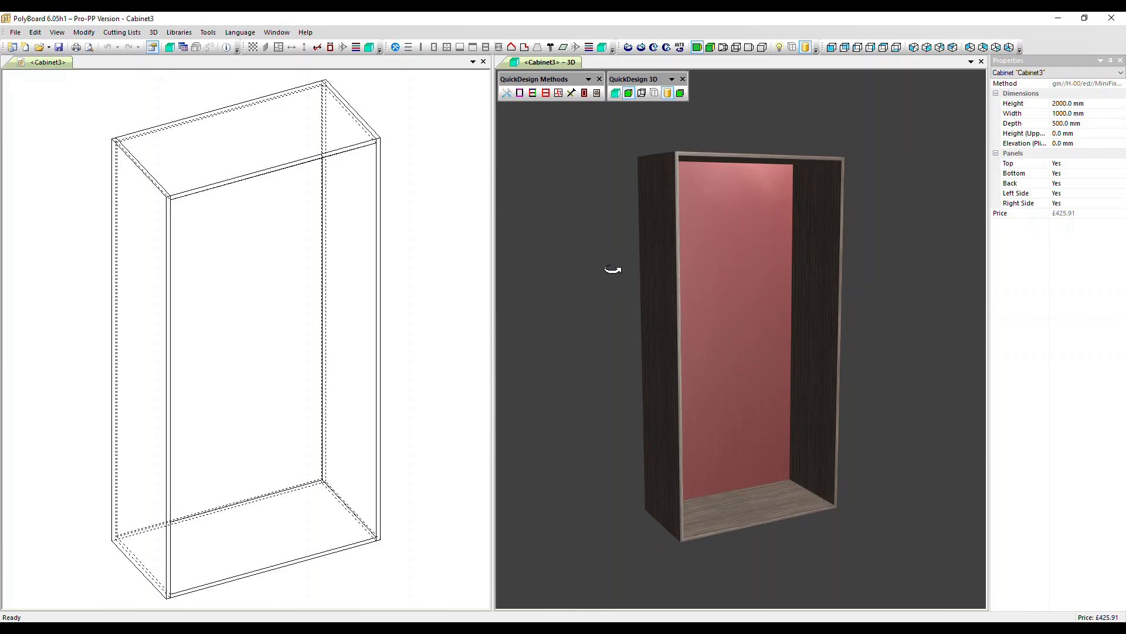
Set the cabinet's plinth elevation to 100 mm.
click(1089, 143)
text(100)
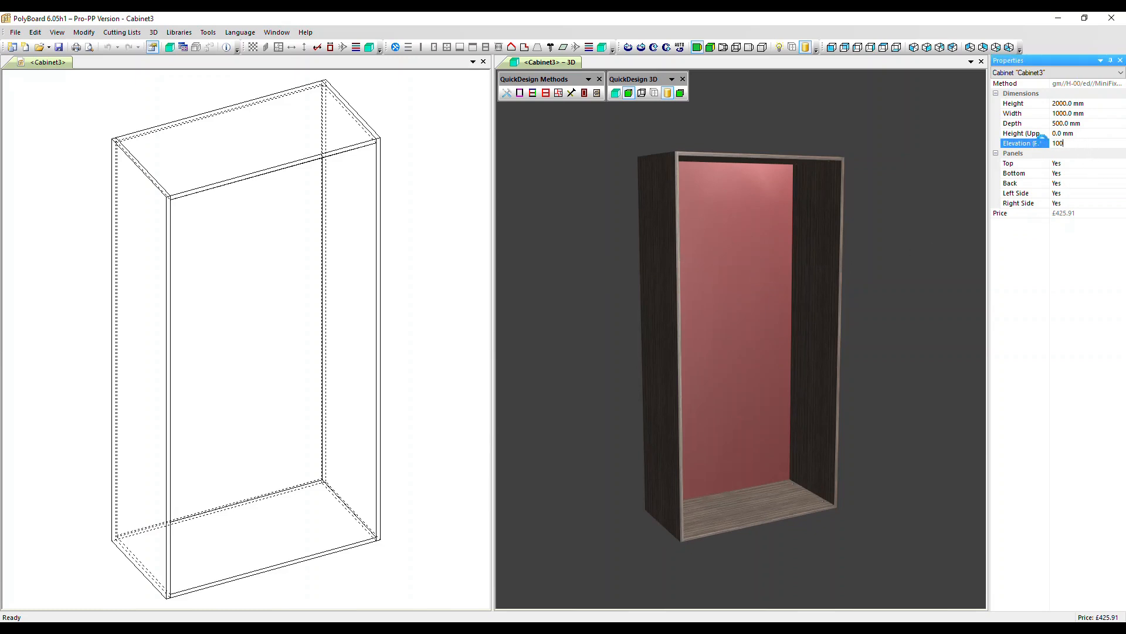
key(Return)
Add a frontage plinth with a 50 mm recess in the zone under the cabinet.
click(344, 550)
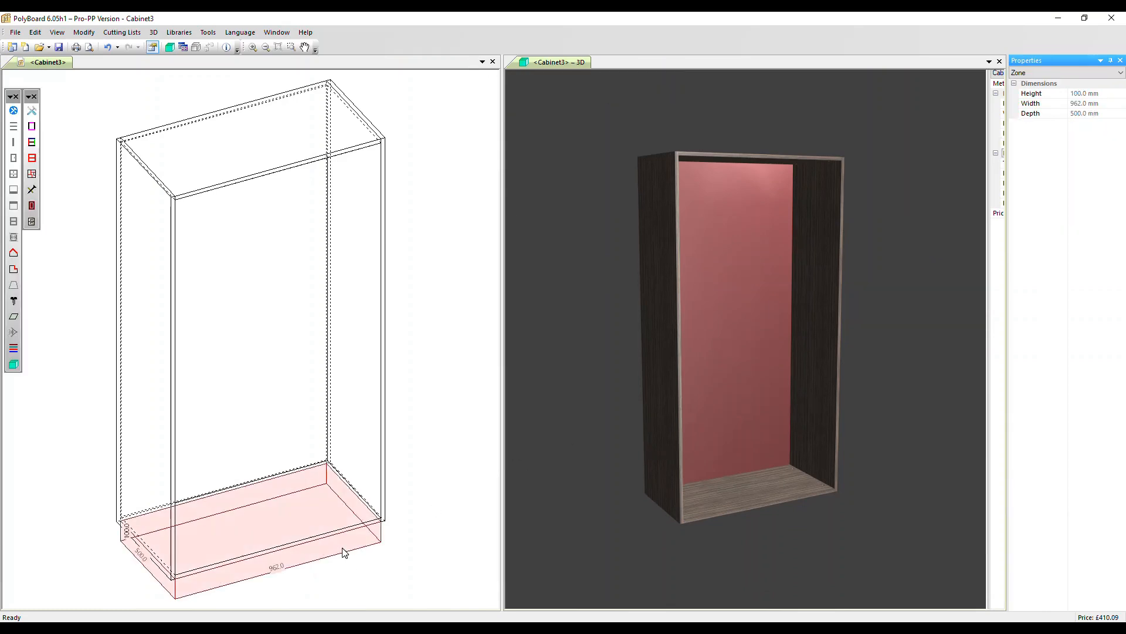
click(14, 190)
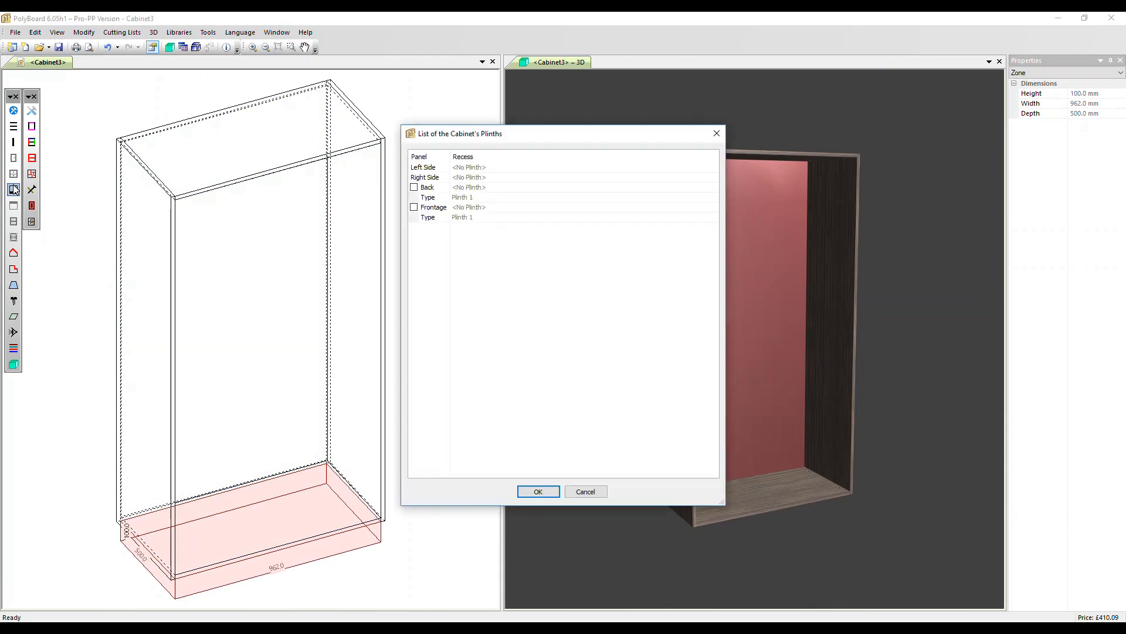
click(415, 206)
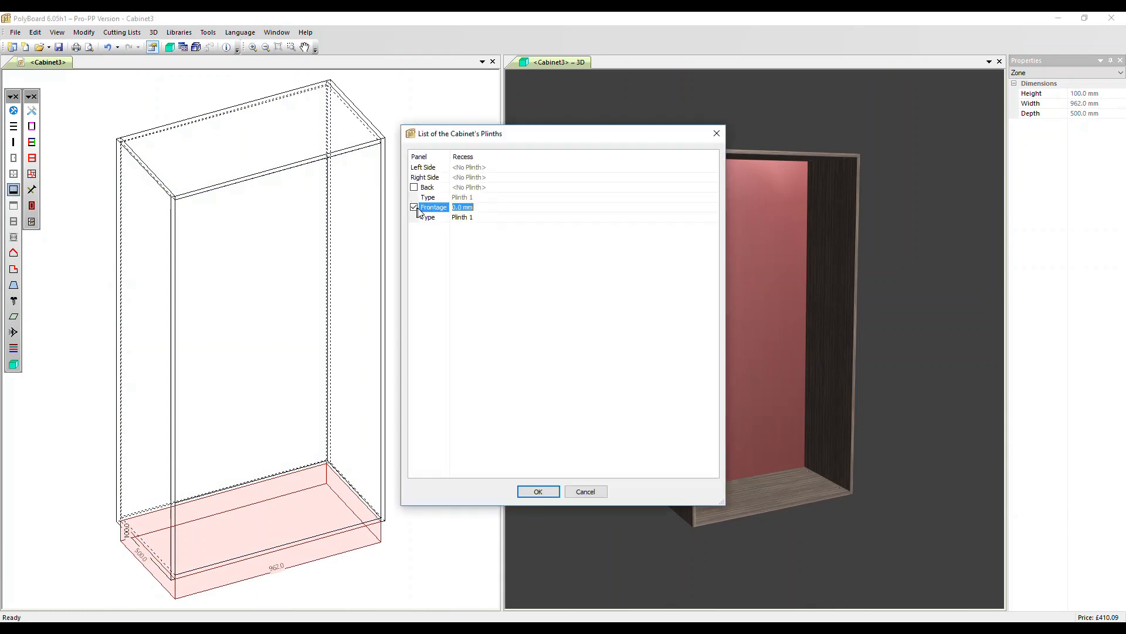
text(50)
click(537, 491)
Add one fixed shelf to the cabinet's interior at a distance of 700 mm from the bottom.
click(248, 426)
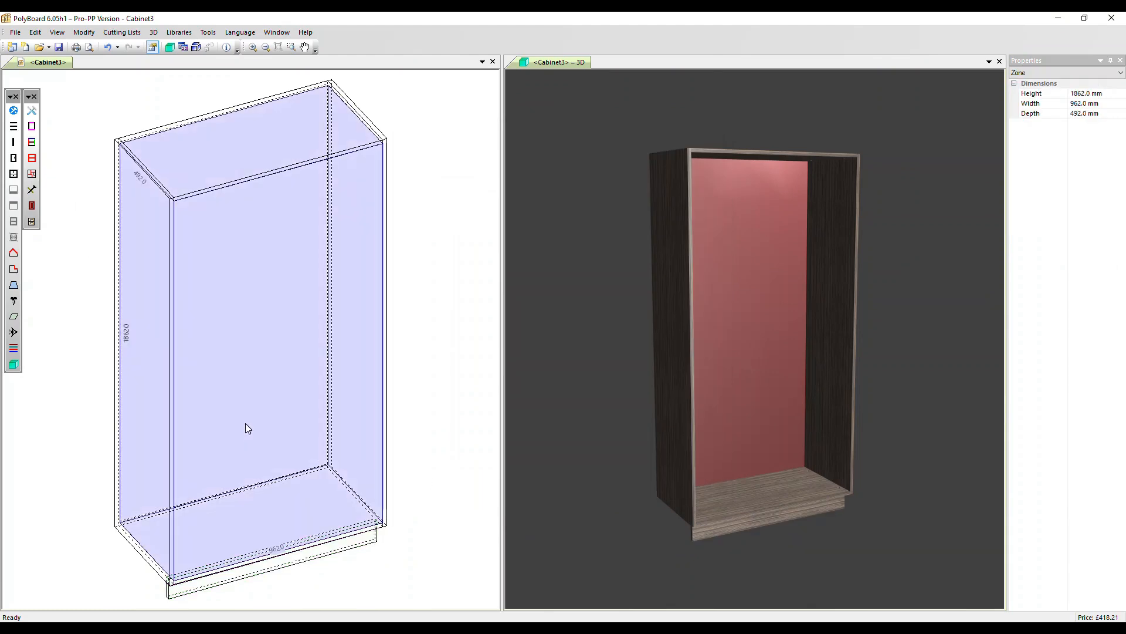
click(13, 126)
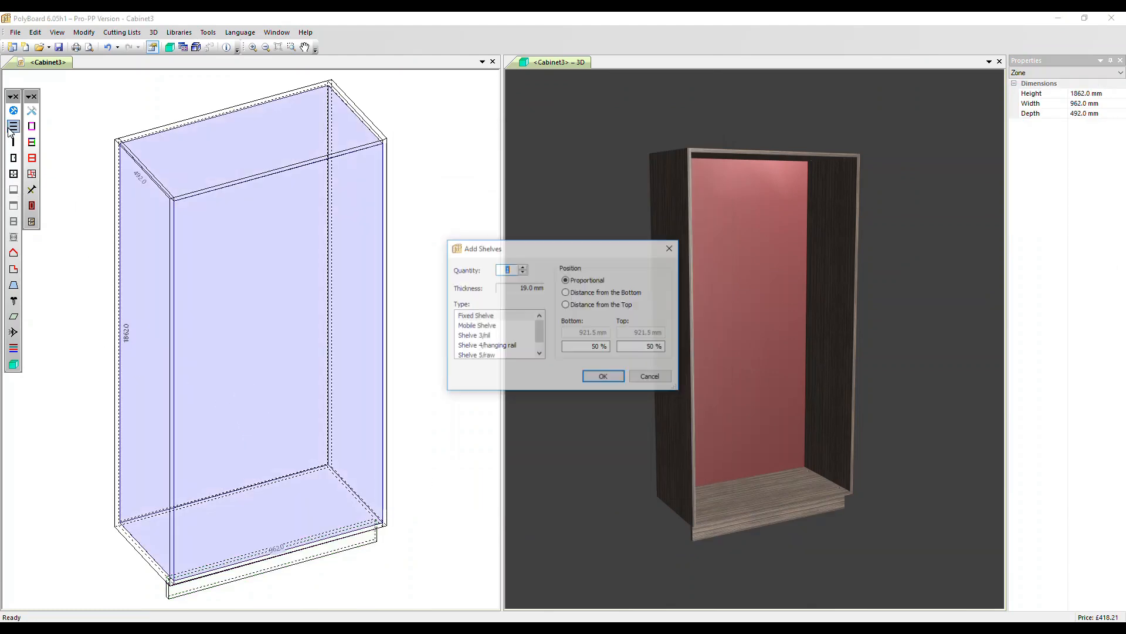
click(460, 316)
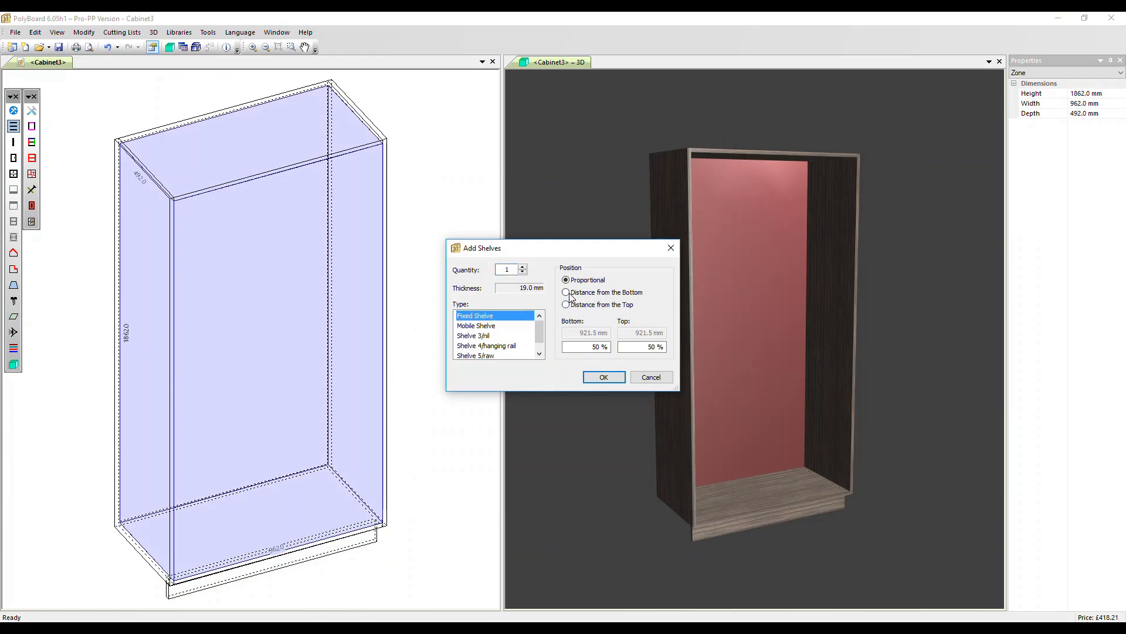
click(567, 293)
text(700)
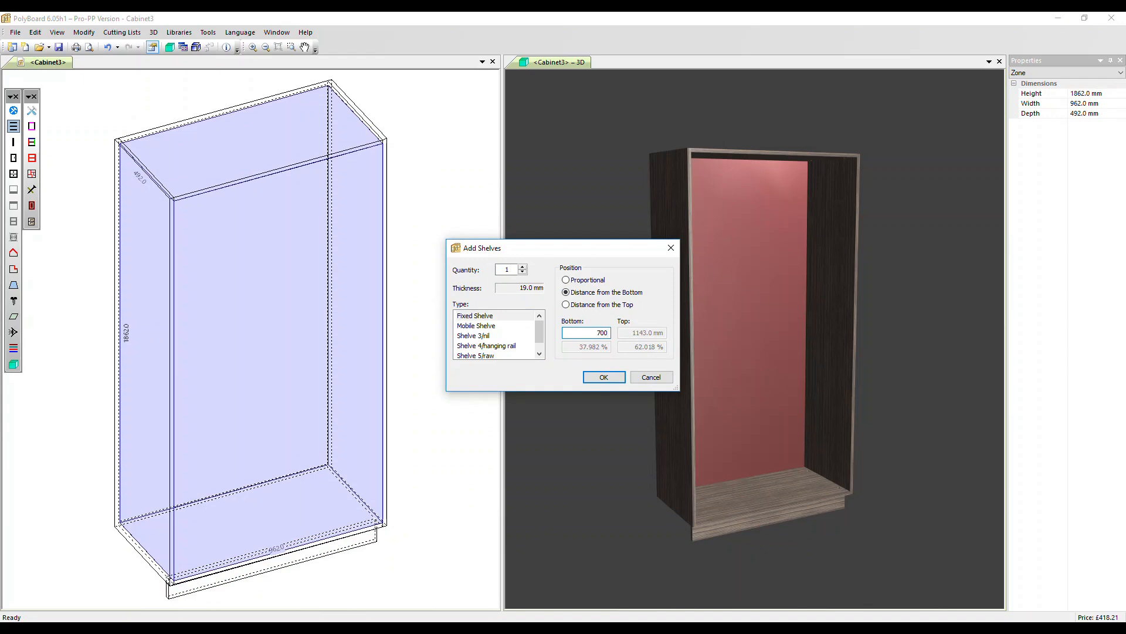
key(Return)
Add three Applied Global drawers of type Drawer 1/400 to the zone below the fixed shelf.
click(269, 440)
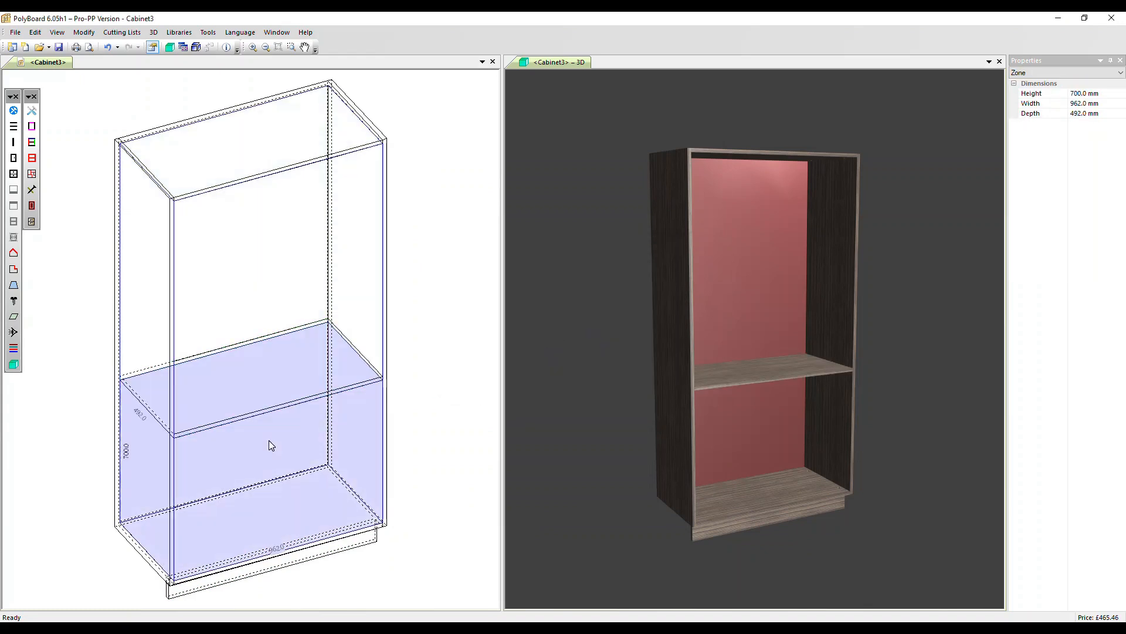
click(13, 174)
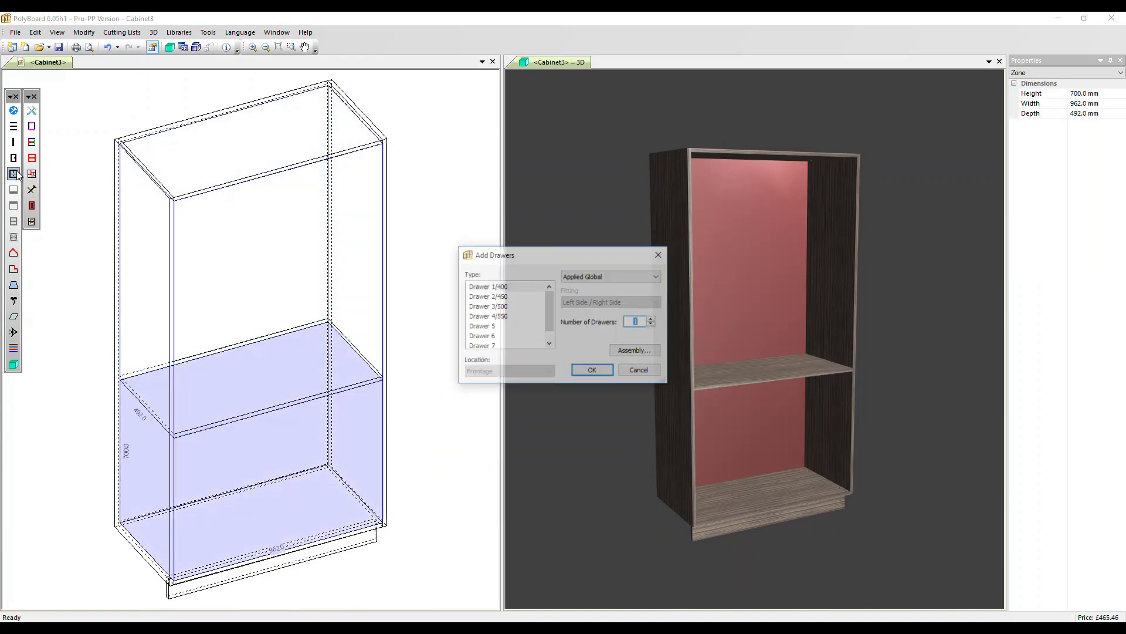
click(653, 319)
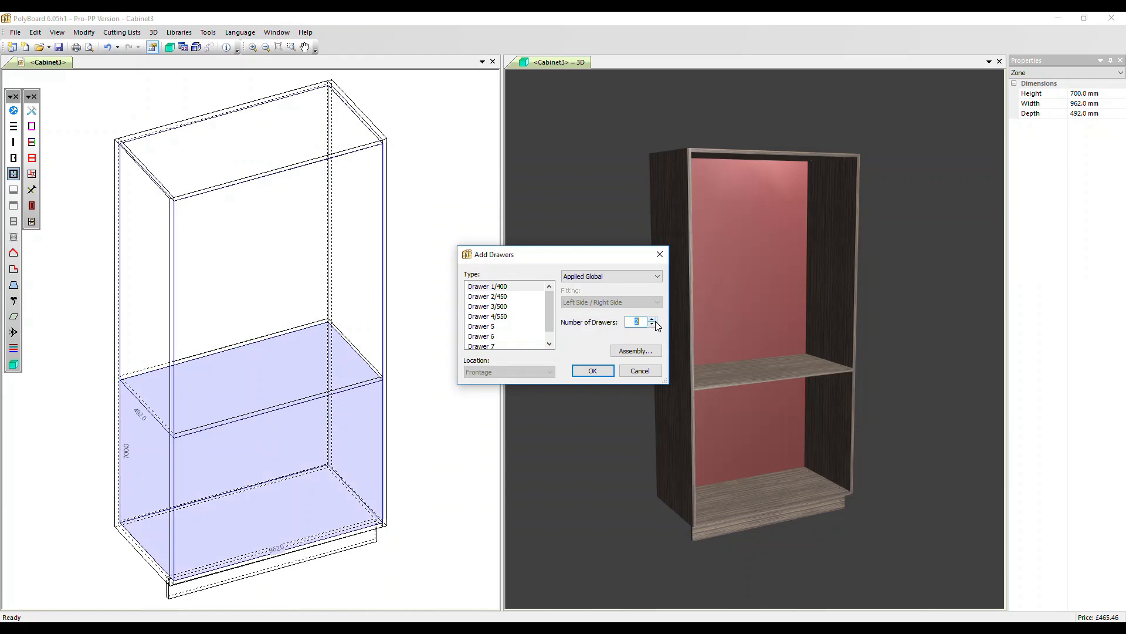
click(591, 374)
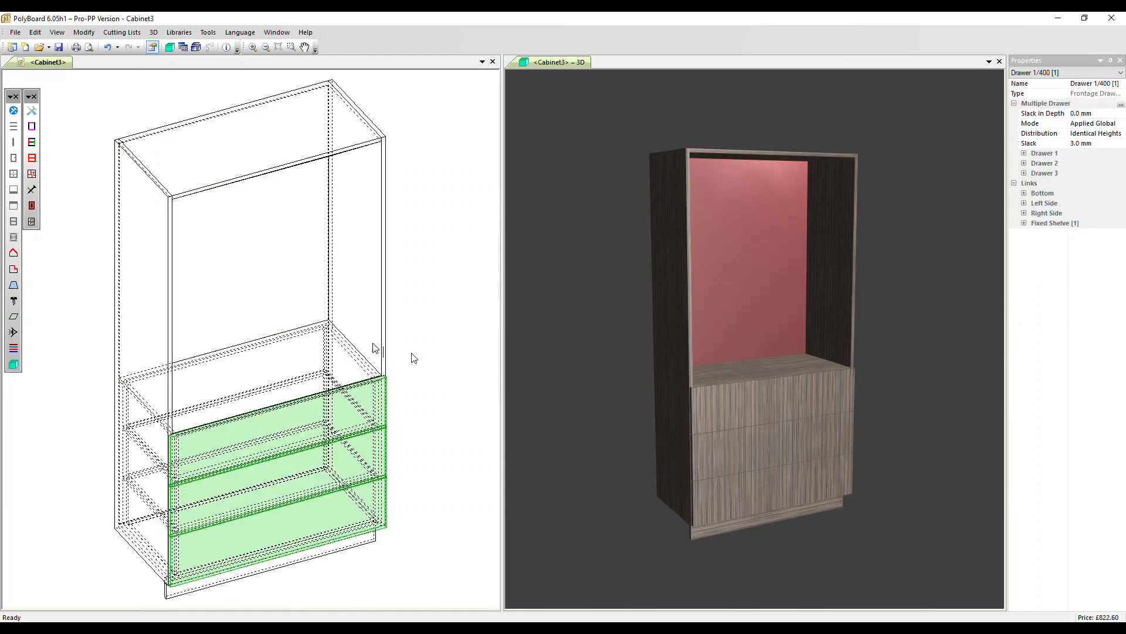
Split the upper zone with one vertical division at 50 % and add a single Door 1/bin/1.5-3 to its right half, fitted on the right side.
click(275, 264)
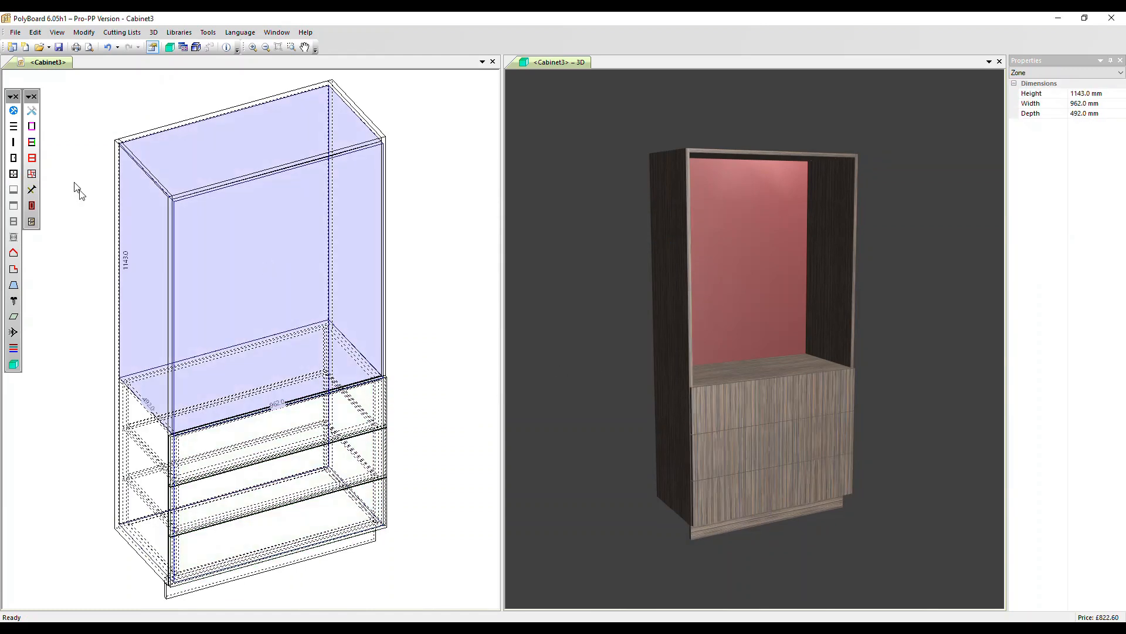
click(13, 142)
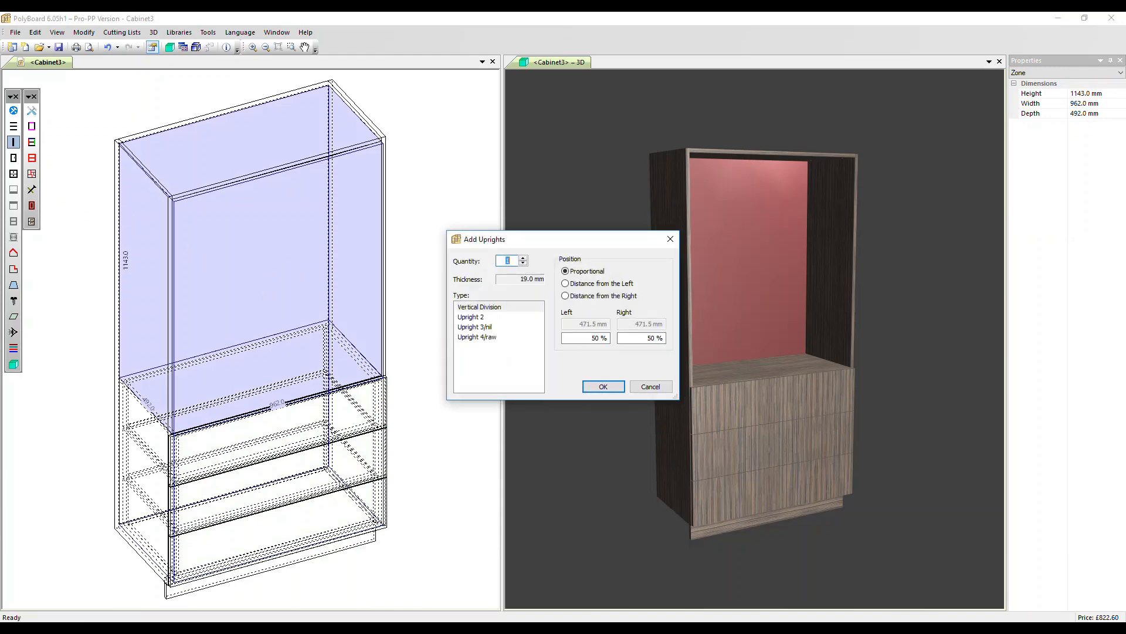
click(604, 387)
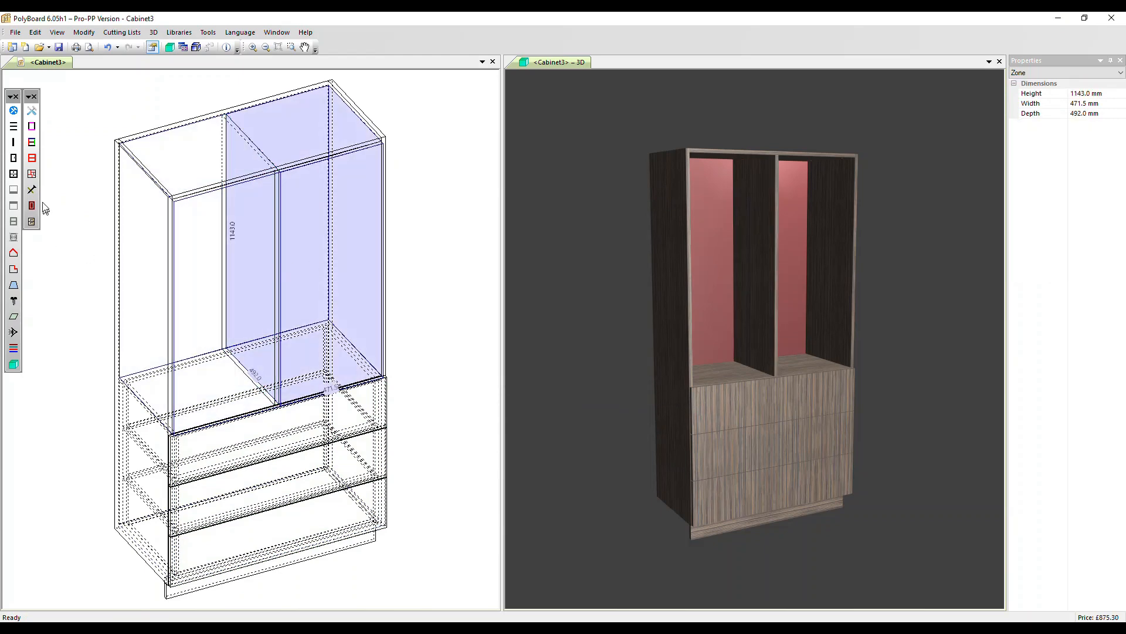
click(14, 158)
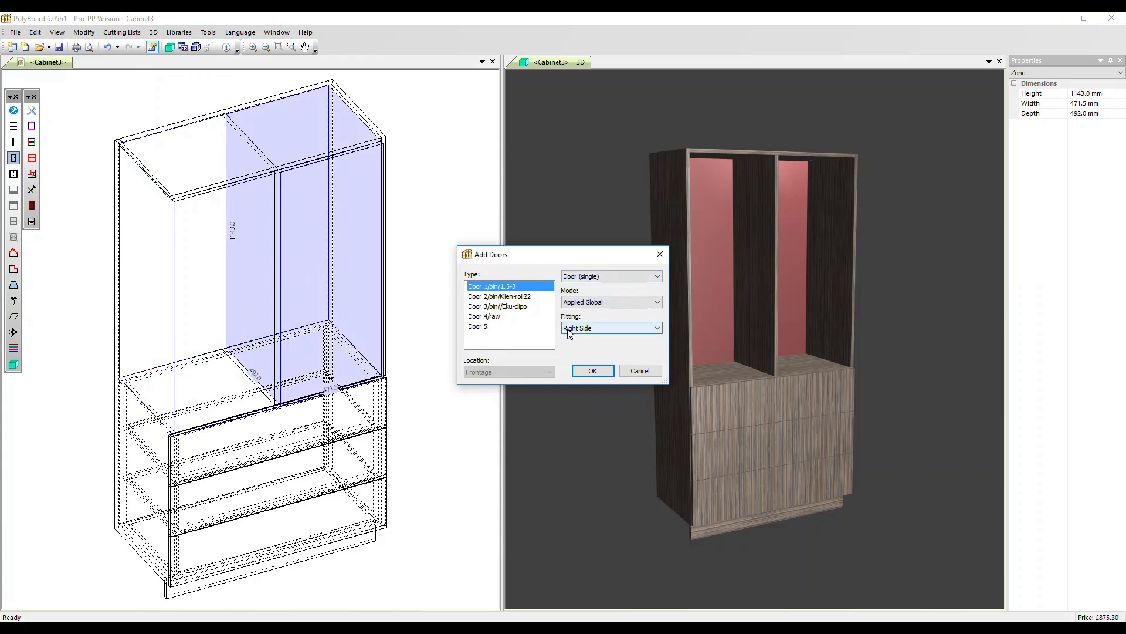
click(592, 370)
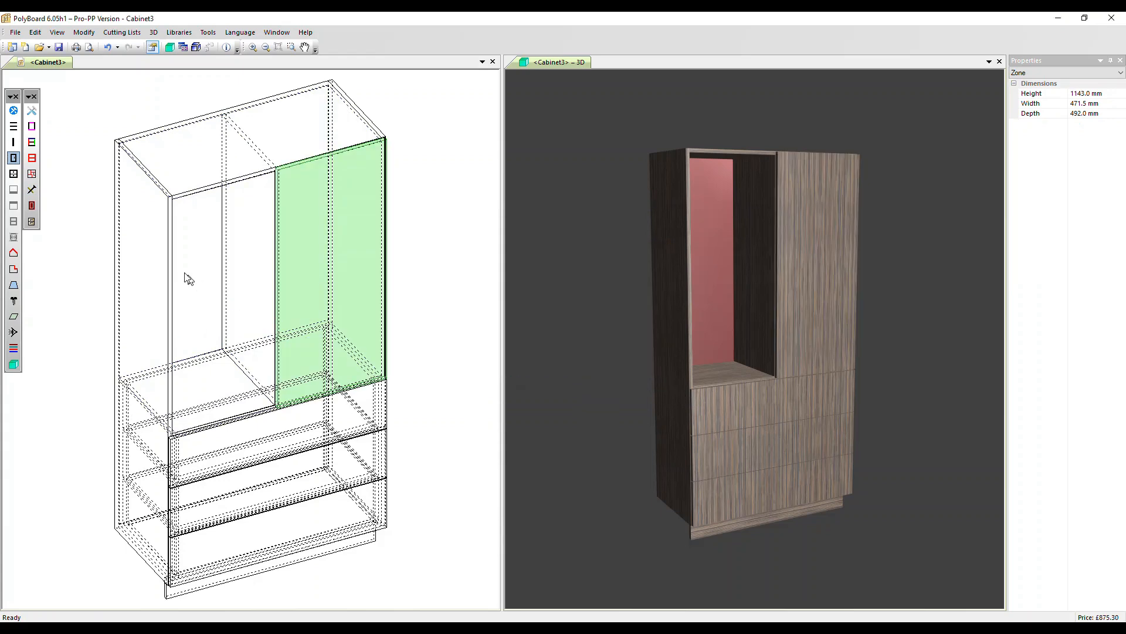
Add four proportionally spaced mobile shelves to the upper left compartment.
click(185, 276)
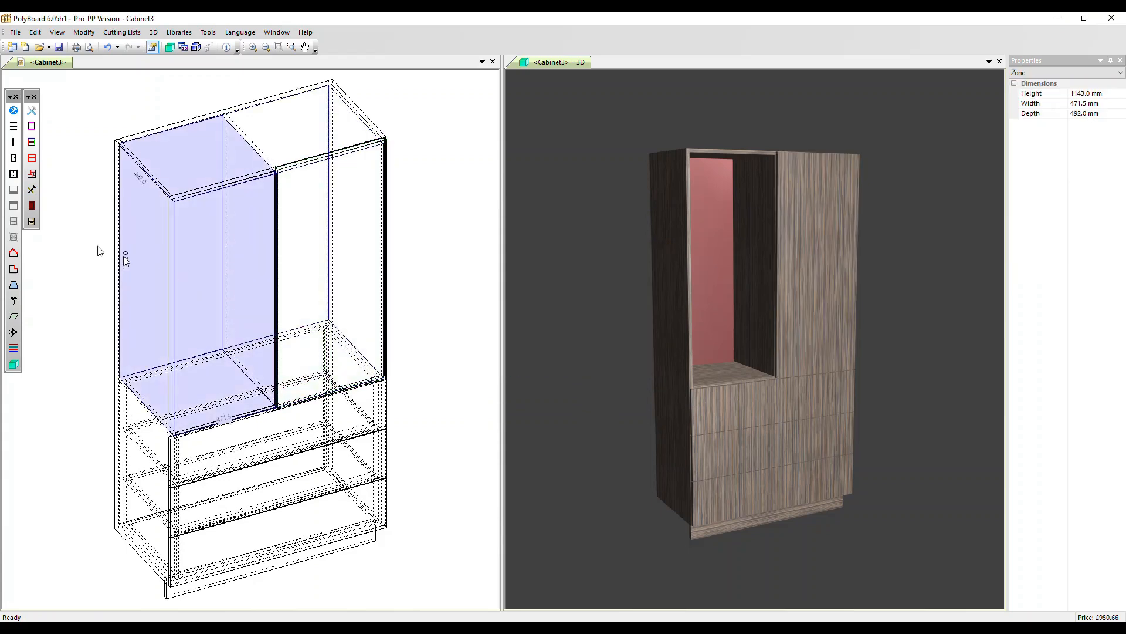
click(14, 127)
click(495, 326)
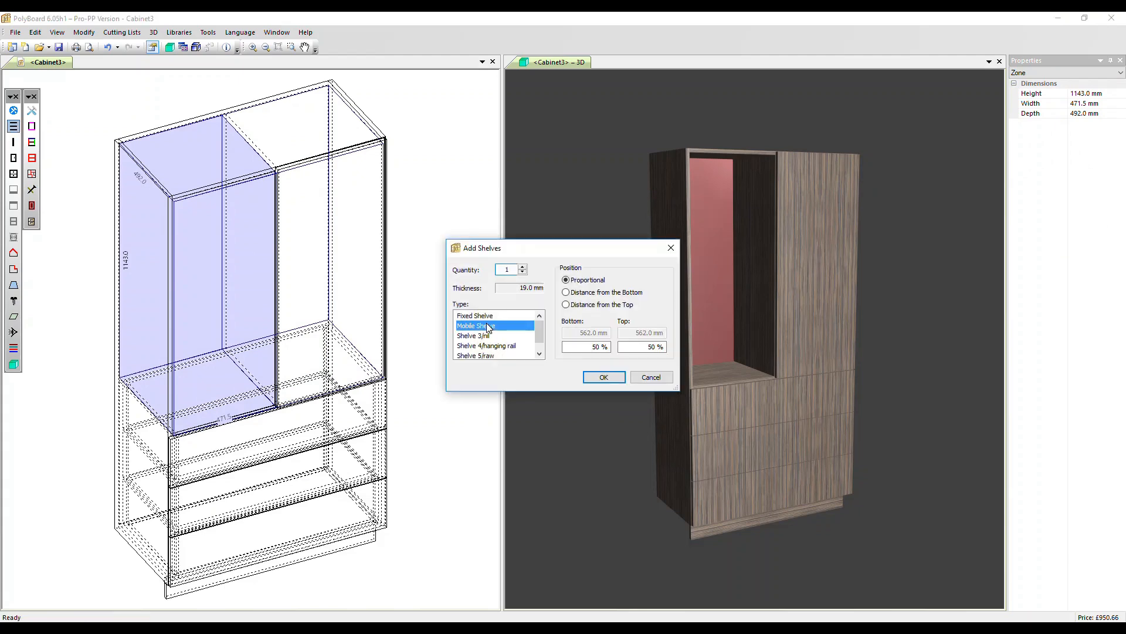
click(522, 268)
click(522, 268)
click(521, 268)
click(603, 378)
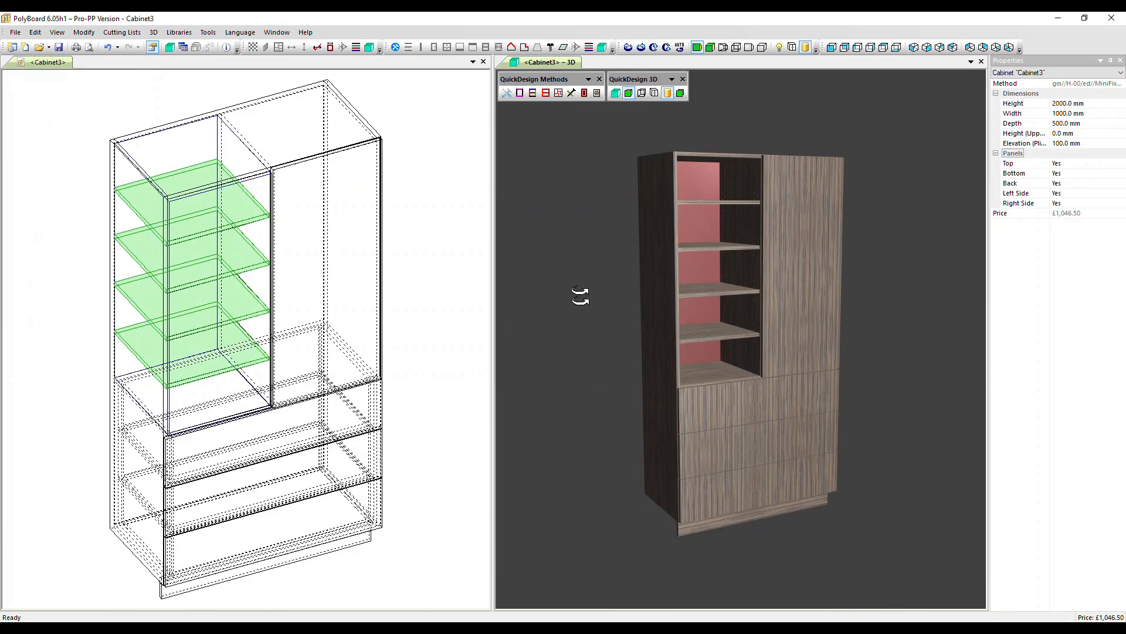
Apply the material style 0-egger/car-0190/int-0160/back-0080/fac-0191 to the cabinet.
click(533, 94)
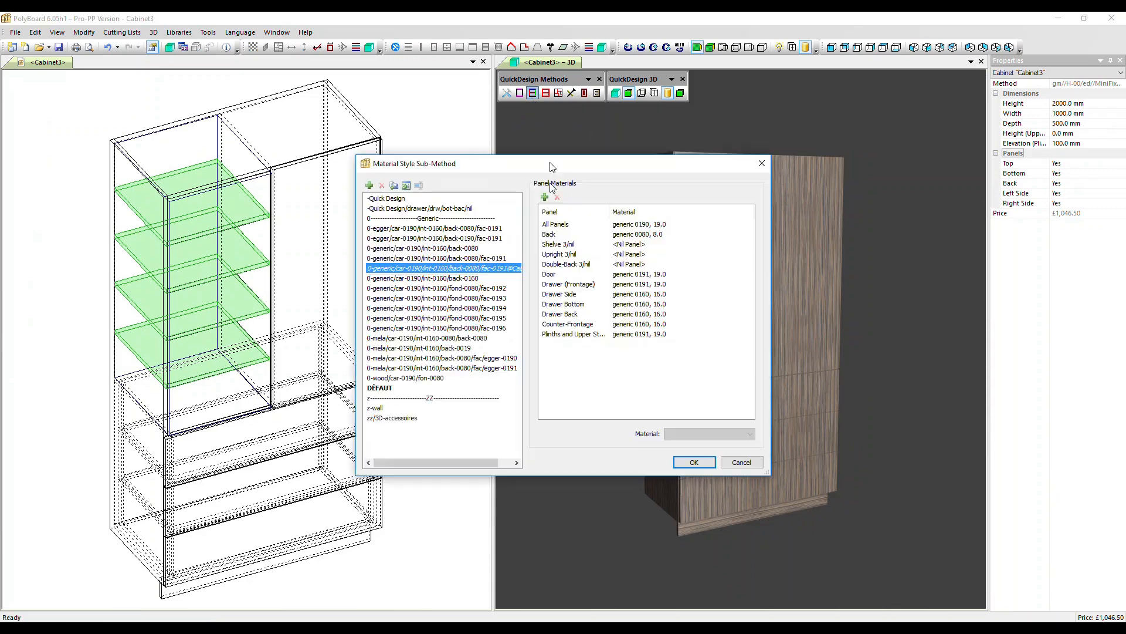
click(396, 270)
click(396, 229)
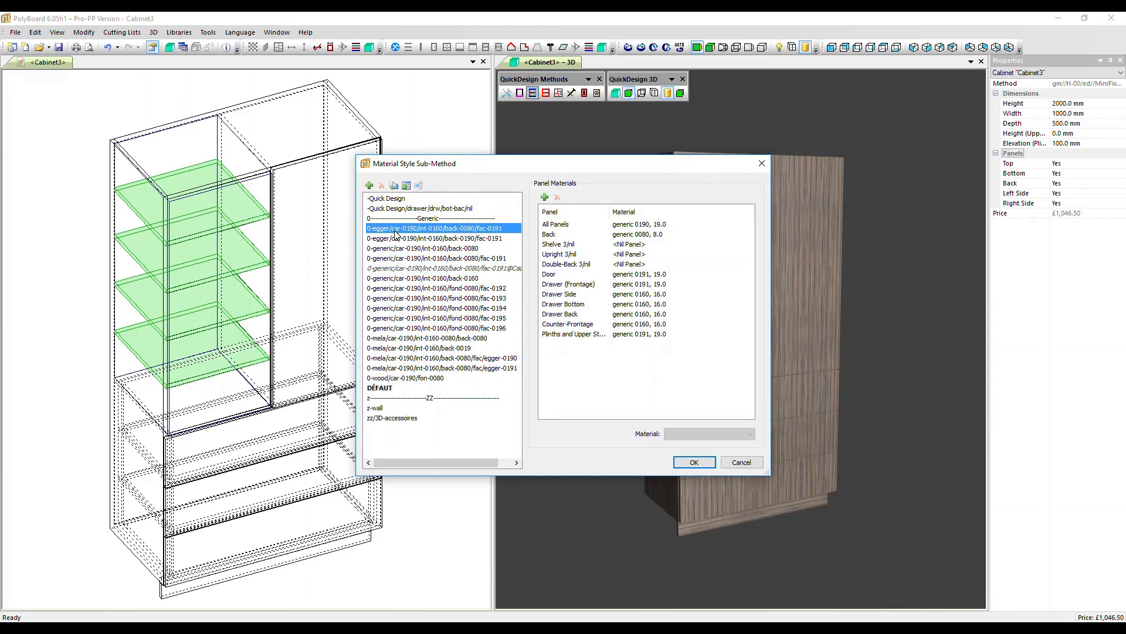
click(691, 462)
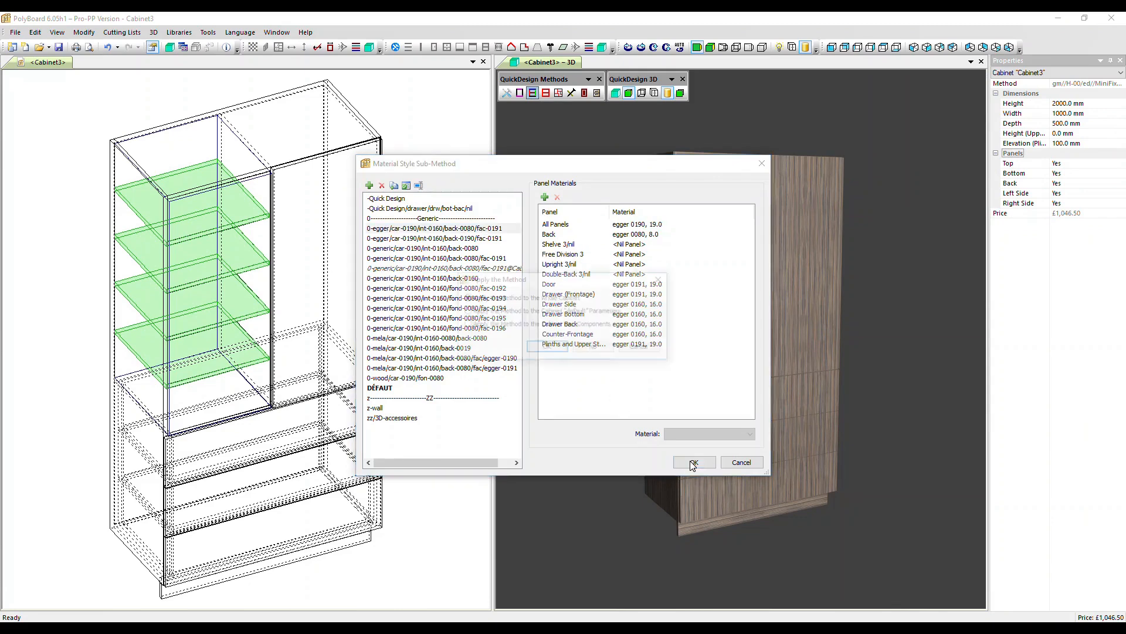
click(547, 348)
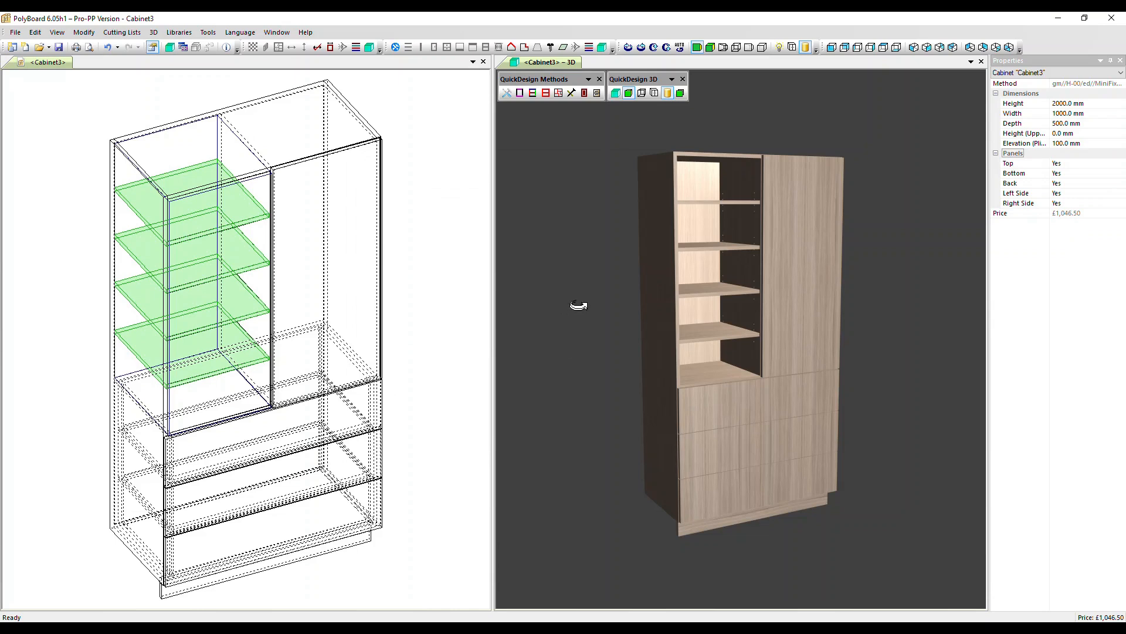
Display the 3D model in wireframe with hidden faces and examine the fittings at the cabinet's upper corner.
click(643, 94)
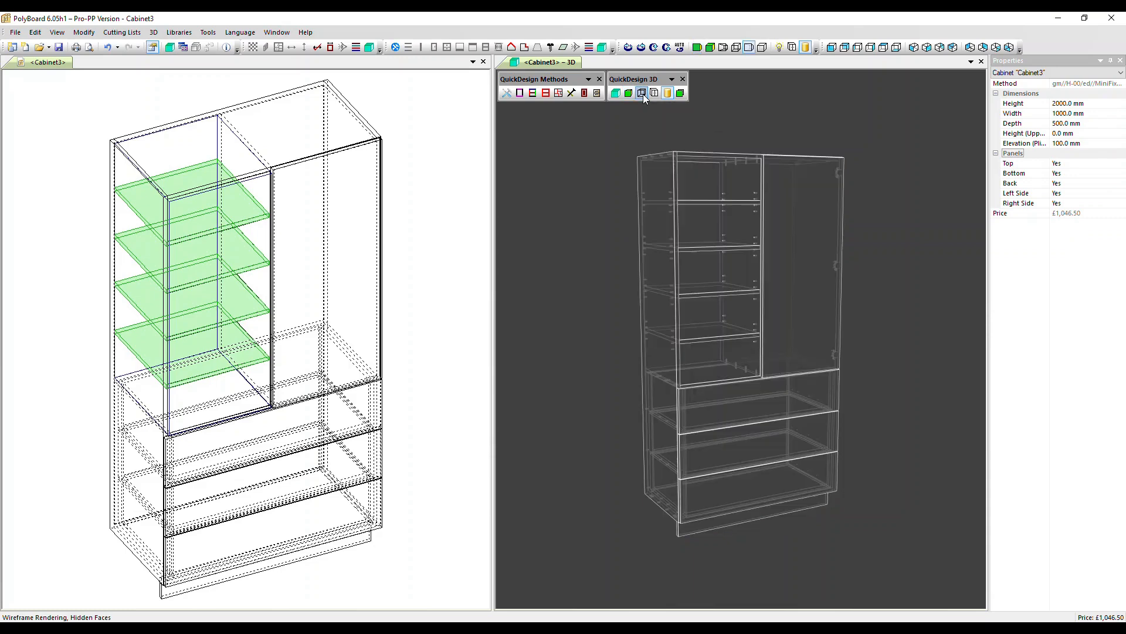
drag(598, 139, 659, 201)
scroll(735, 300, up, 5)
middle_drag(701, 219, 754, 604)
scroll(697, 474, up, 2)
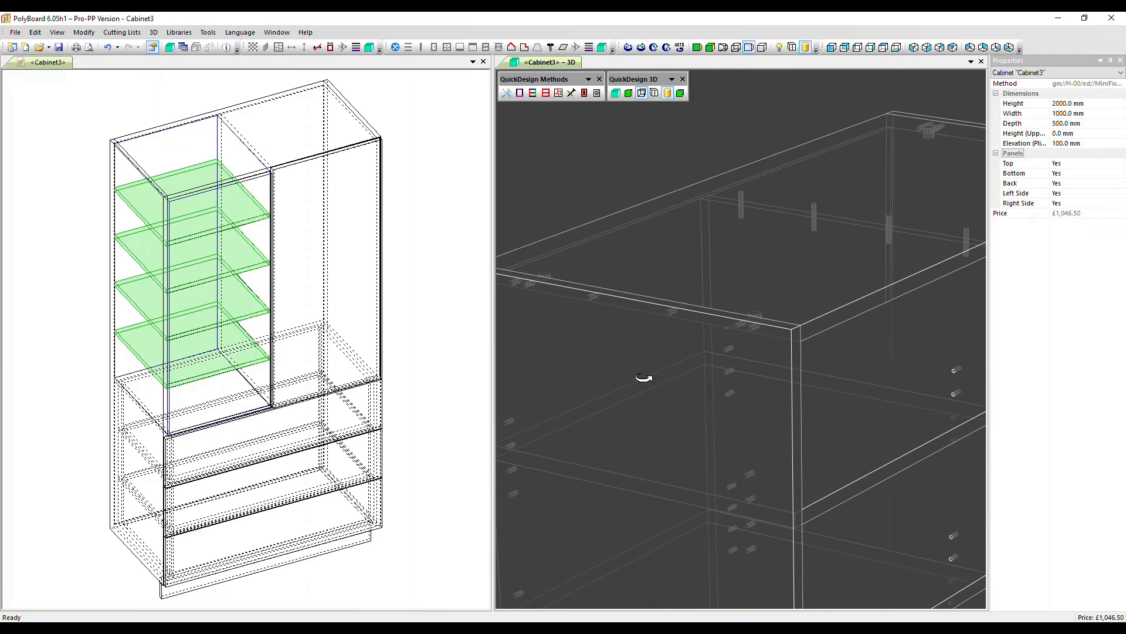
Apply the fitting links method 0-nest//VB36-010//Rafix-010//back-screw//LegraBox-c to the whole cabinet.
click(572, 94)
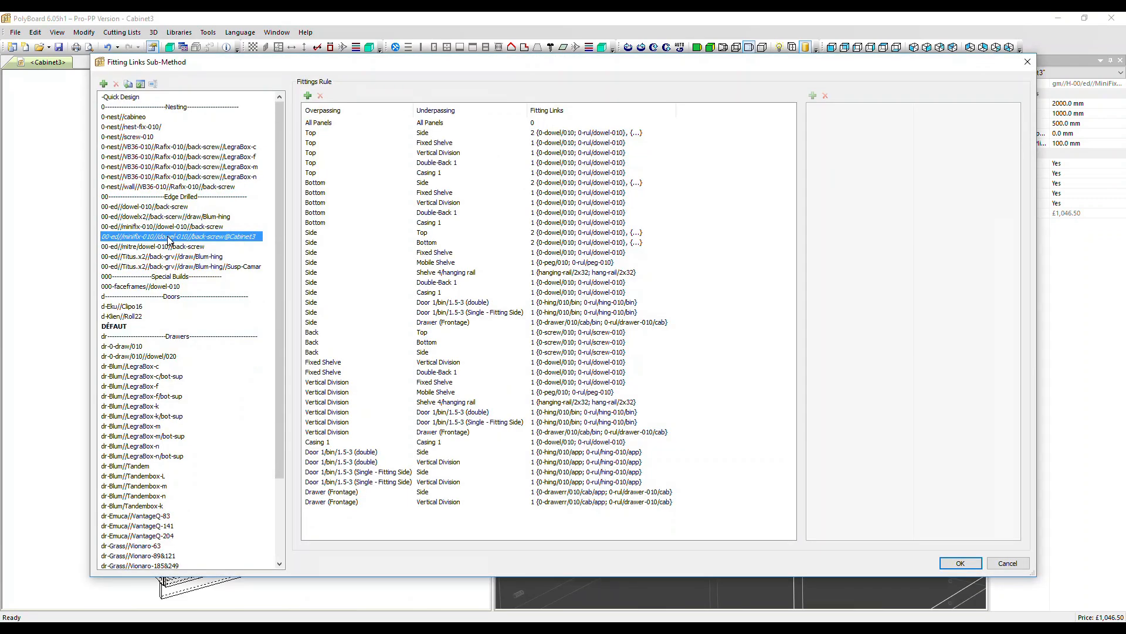
click(162, 149)
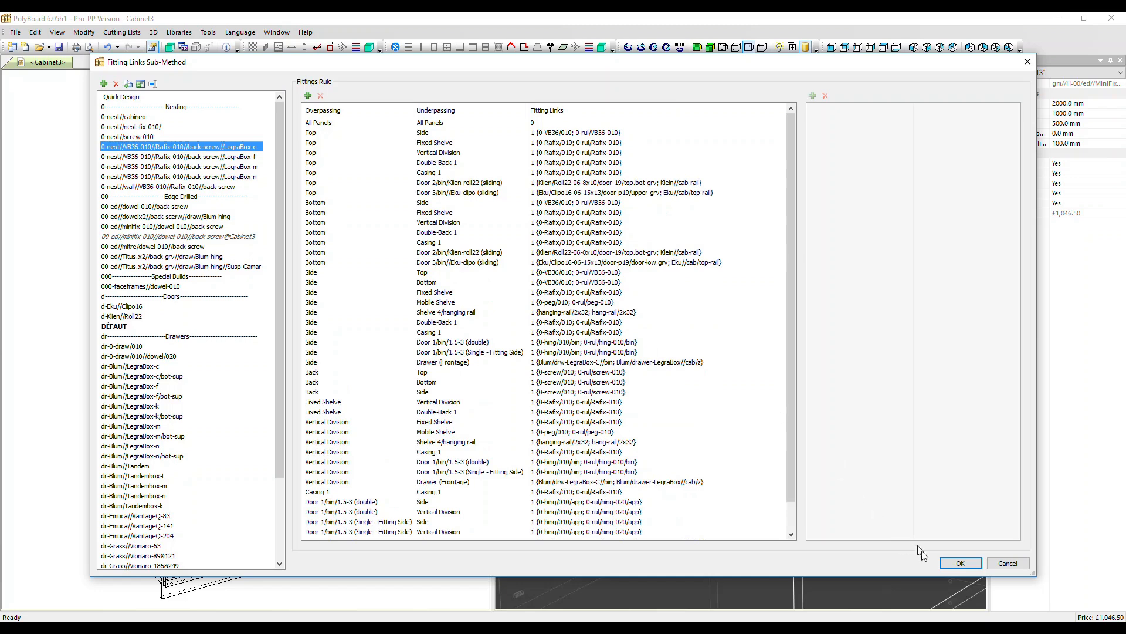
click(959, 563)
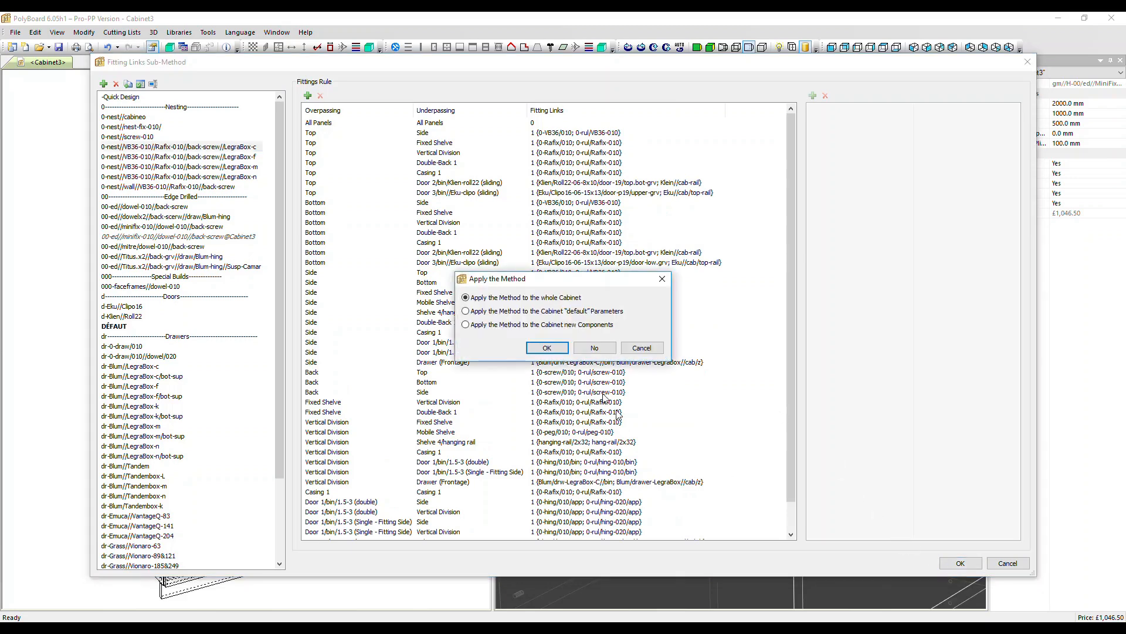
click(547, 349)
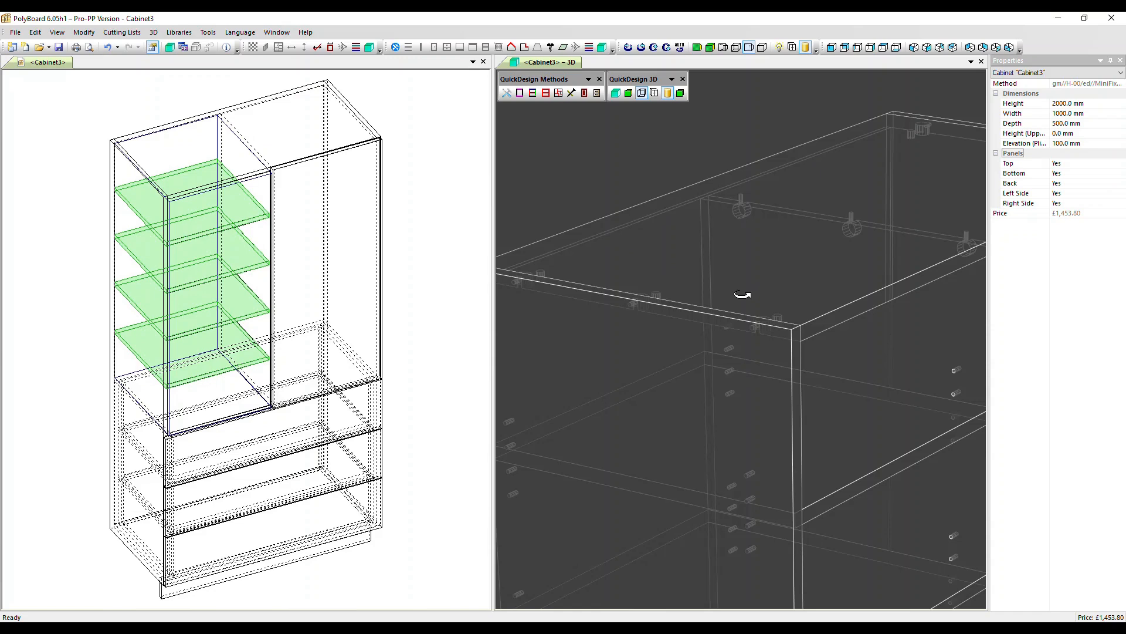
Show the entire cabinet in the 3D view with solid rendering.
right_click(598, 165)
click(639, 197)
drag(672, 301, 598, 279)
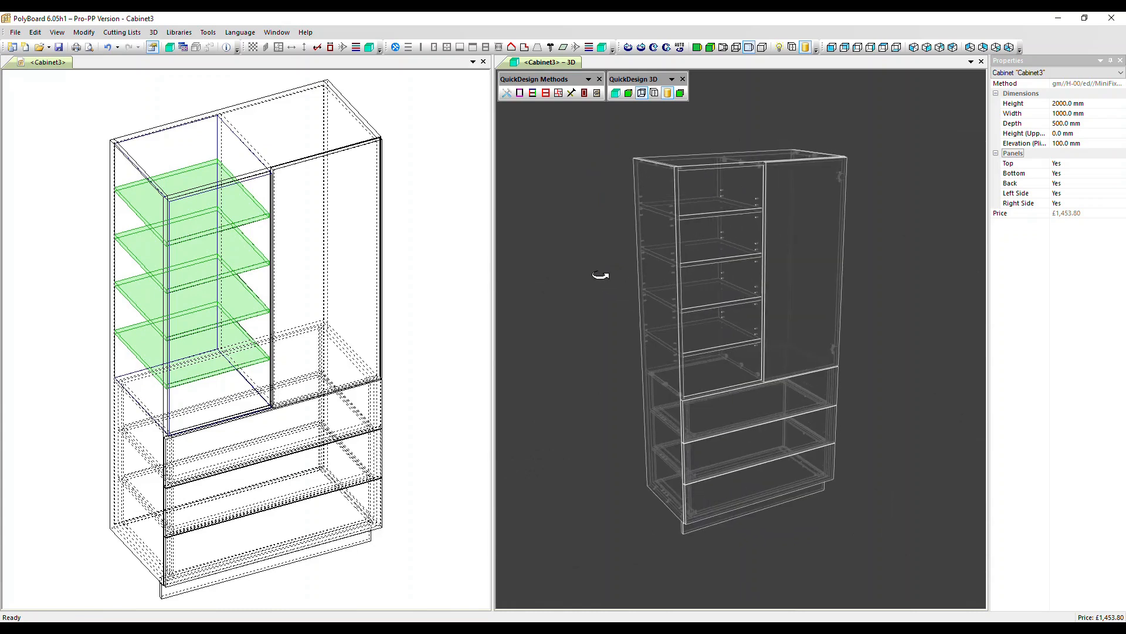
click(629, 93)
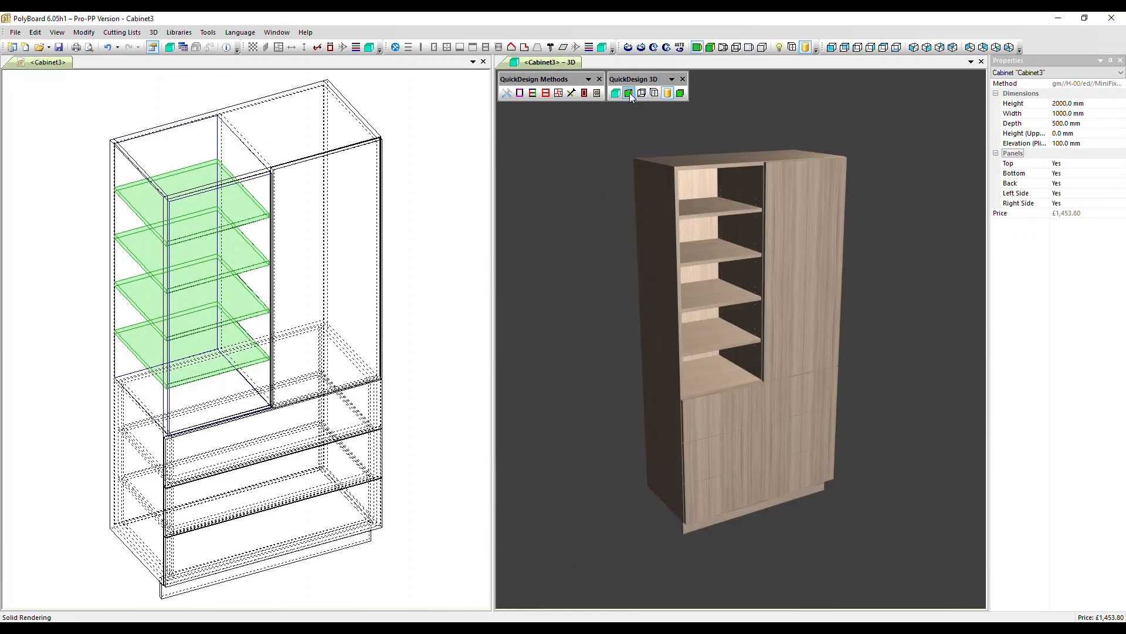
Preview the 3D view's printout and examine the cabinet report's drawings, cutting lists, cost summary and panel sheets up to page 8.
click(89, 47)
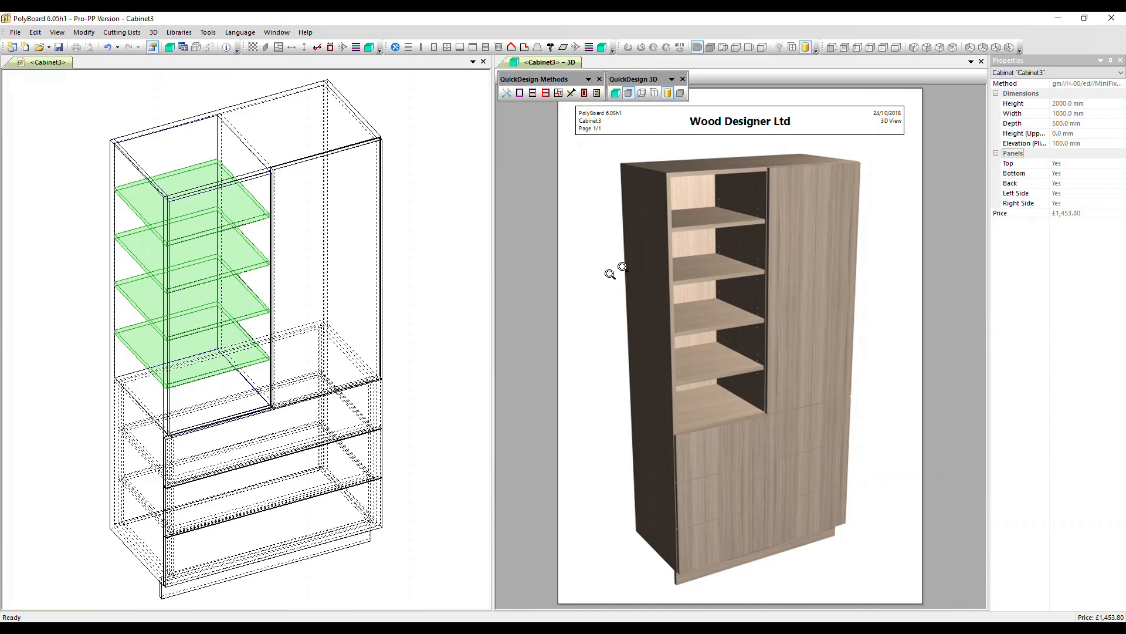
click(982, 62)
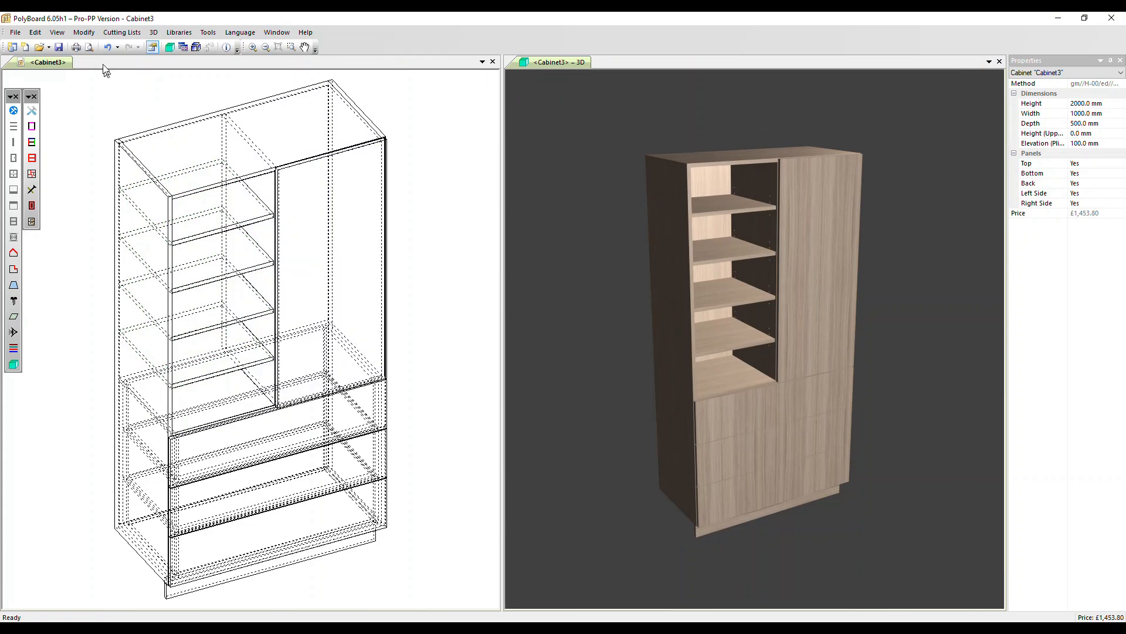
click(89, 46)
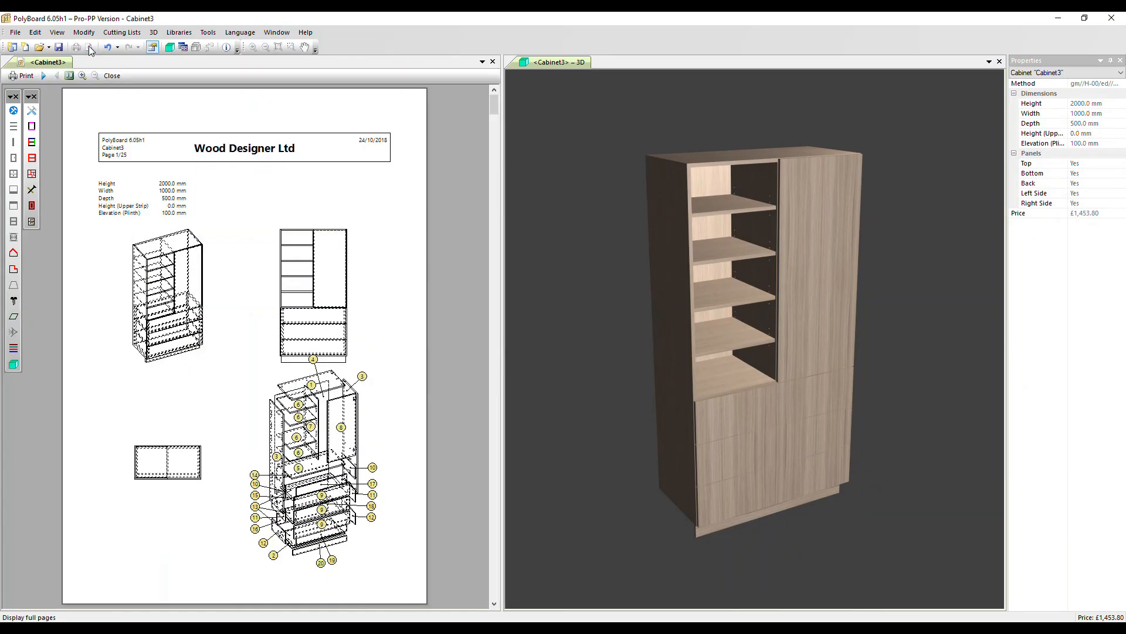
click(45, 74)
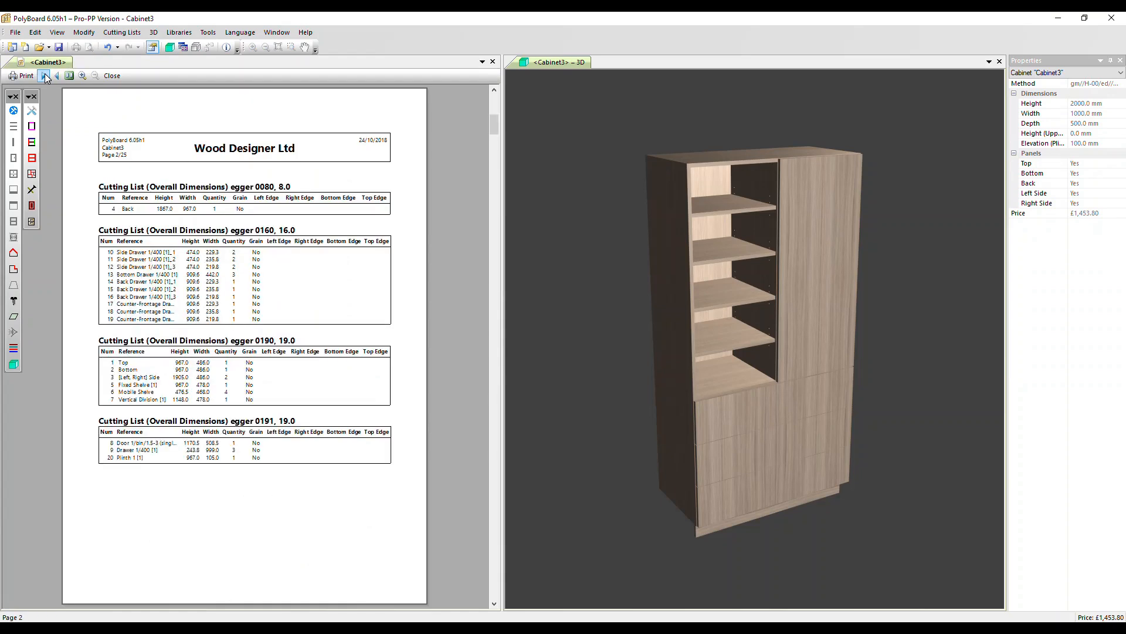
click(44, 75)
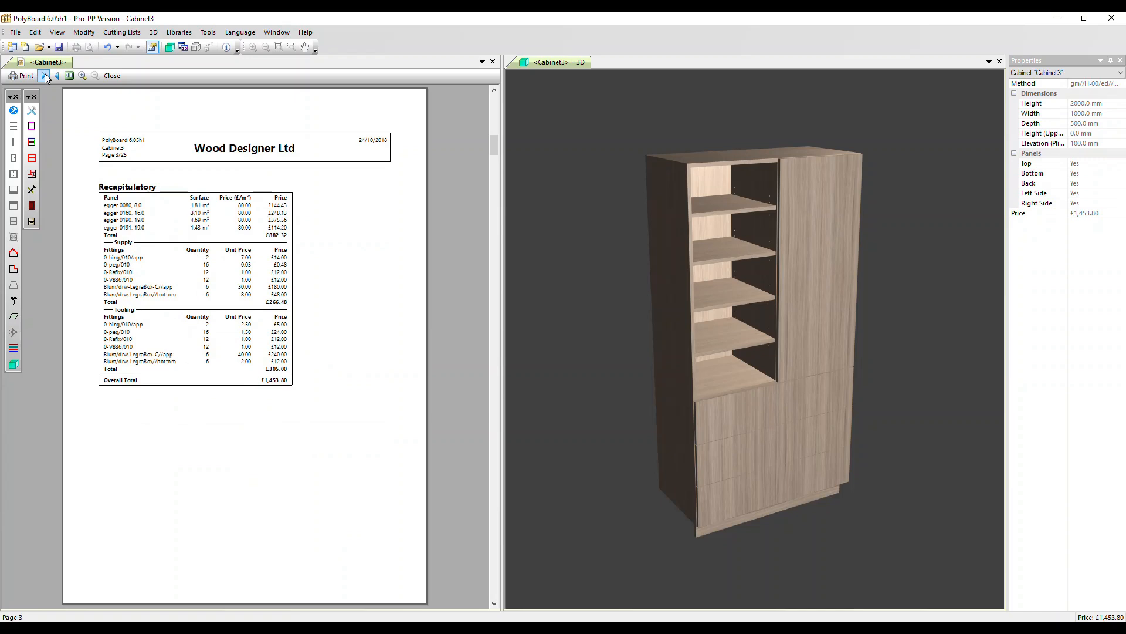
click(44, 74)
click(45, 75)
click(44, 75)
click(45, 74)
click(45, 74)
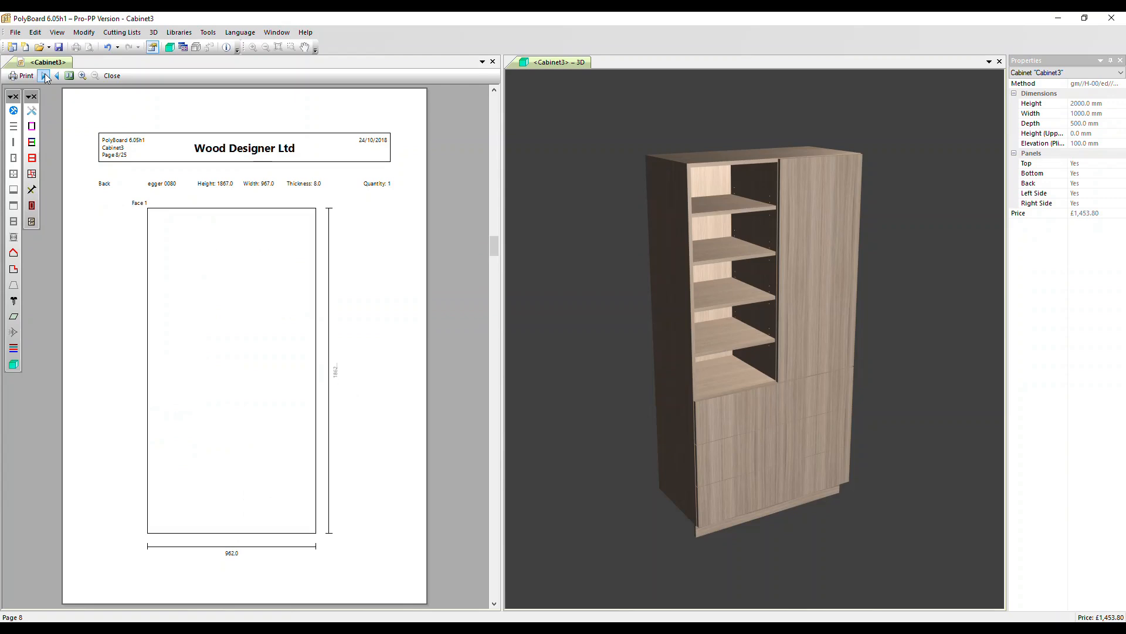
click(111, 76)
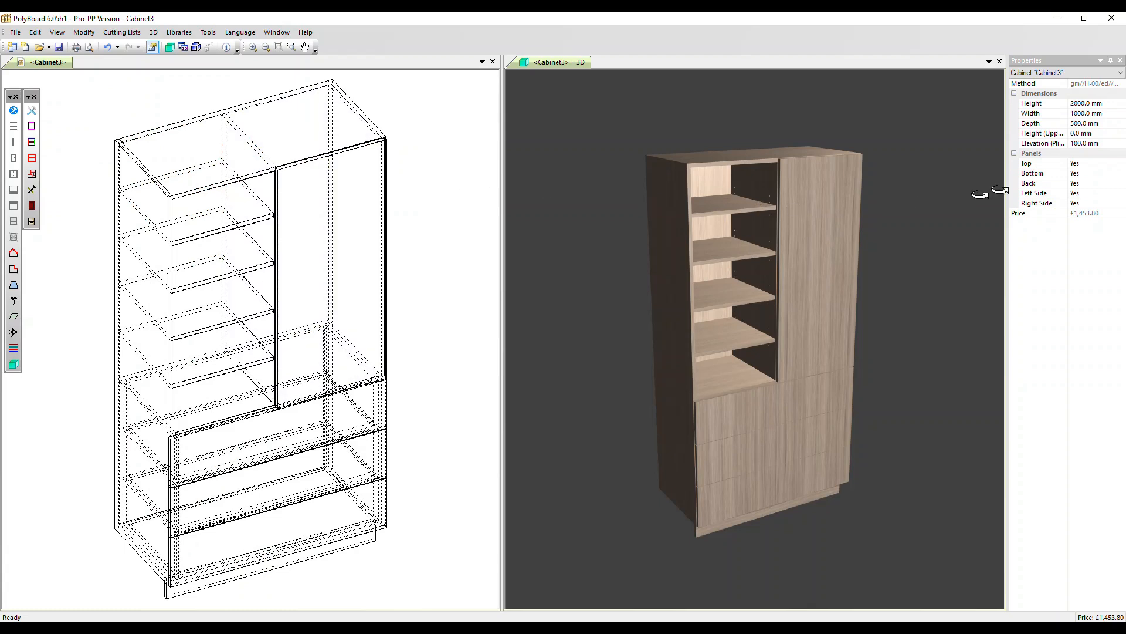
Set the overall cabinet width to 800 mm.
click(1104, 113)
click(1104, 113)
text(800)
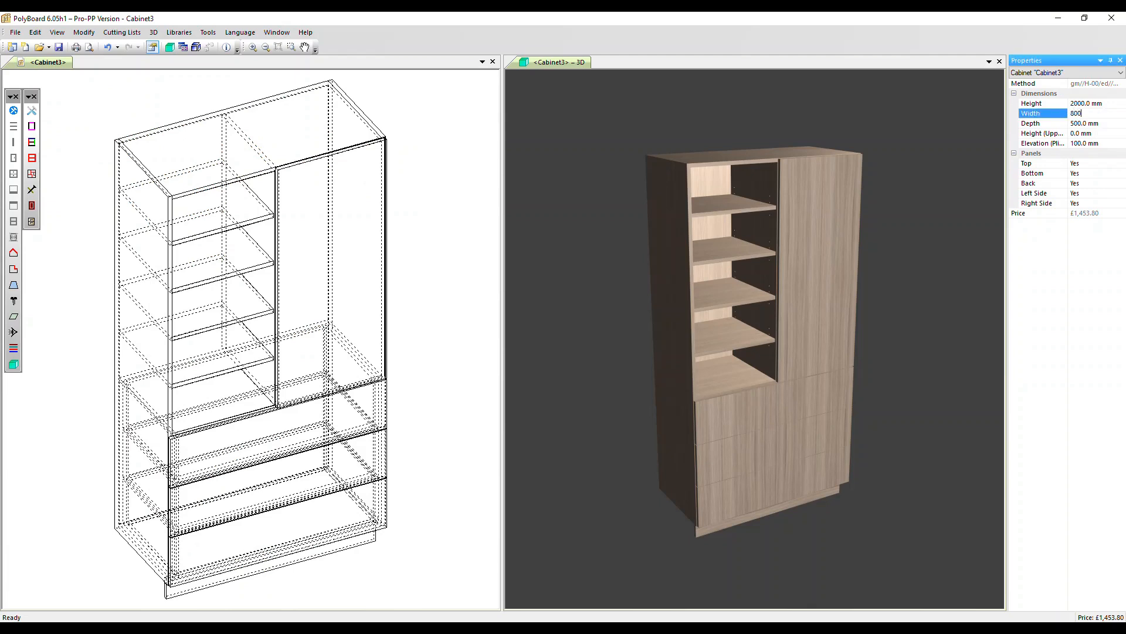
key(Return)
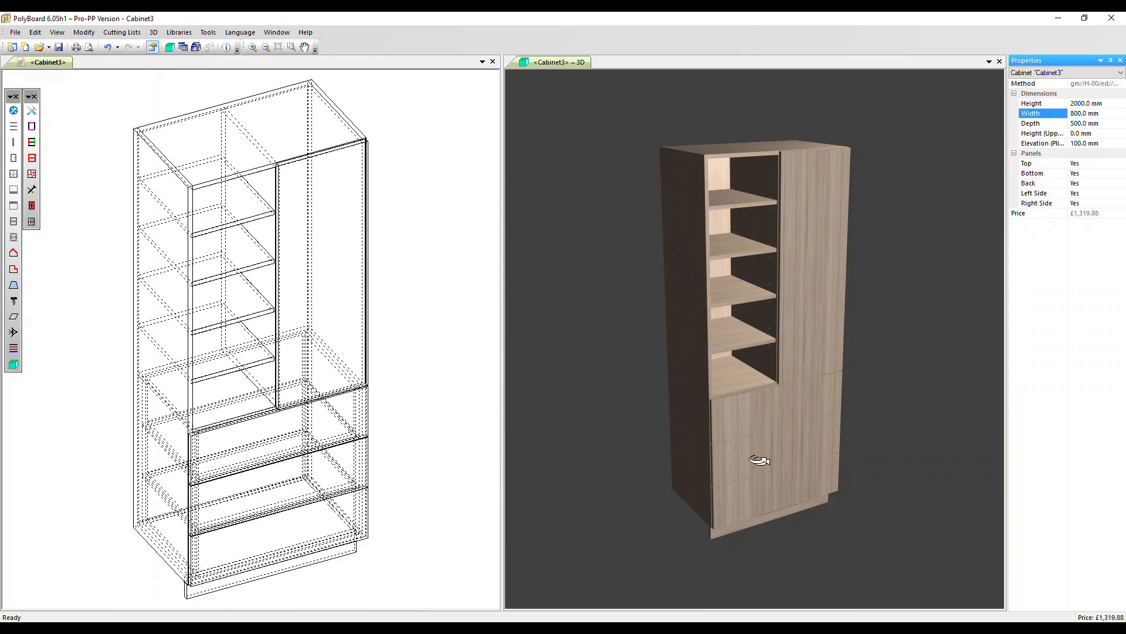
Add two equidistant vertical divisions to the second-lowest compartment of the open shelving on the left.
click(235, 345)
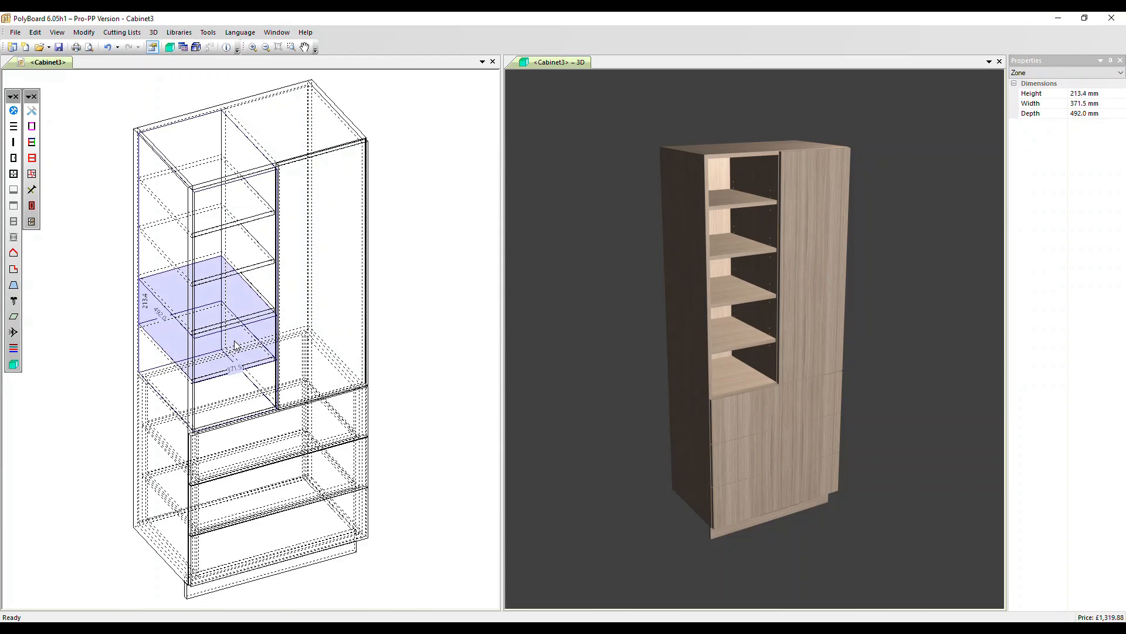
click(13, 142)
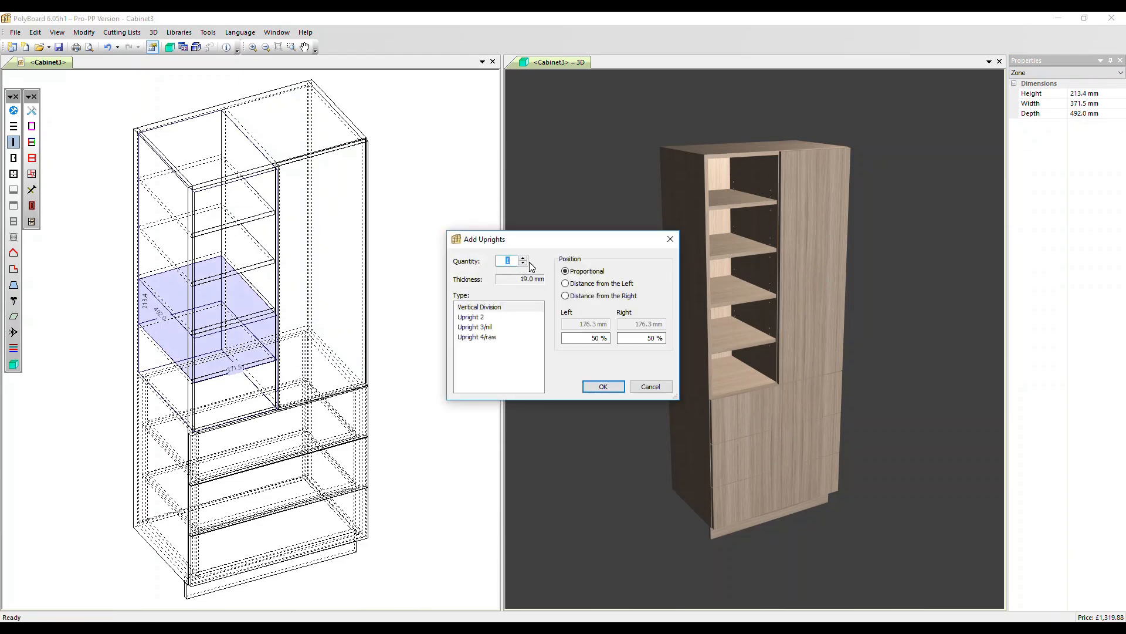
click(523, 258)
click(603, 387)
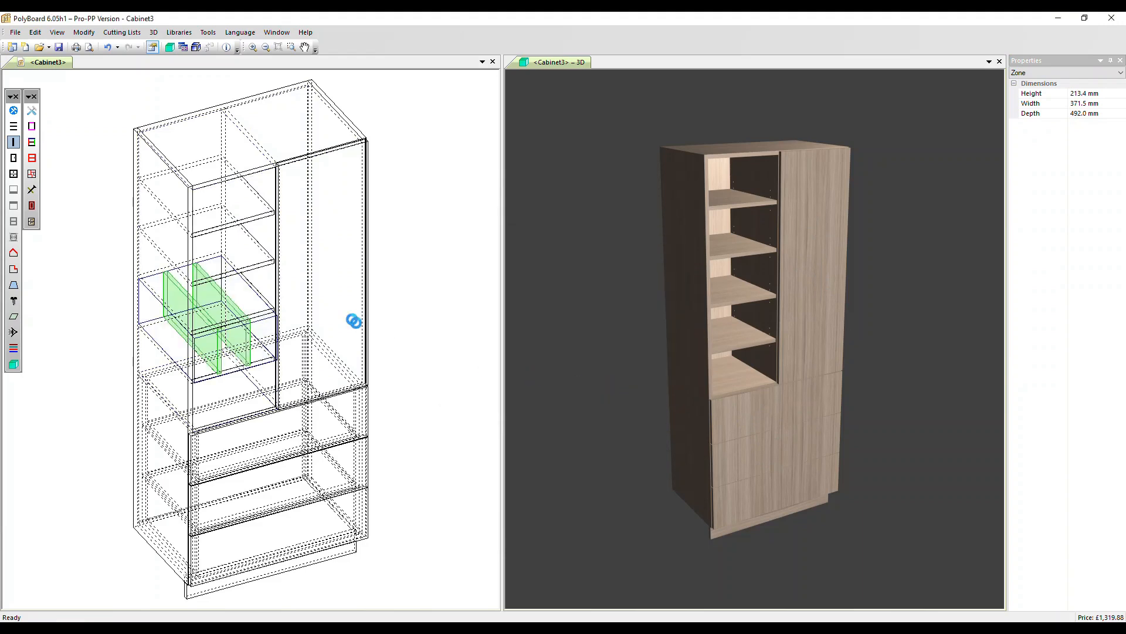
Add two equidistant vertical divisions to the second compartment from the top of the open left shelving.
click(154, 235)
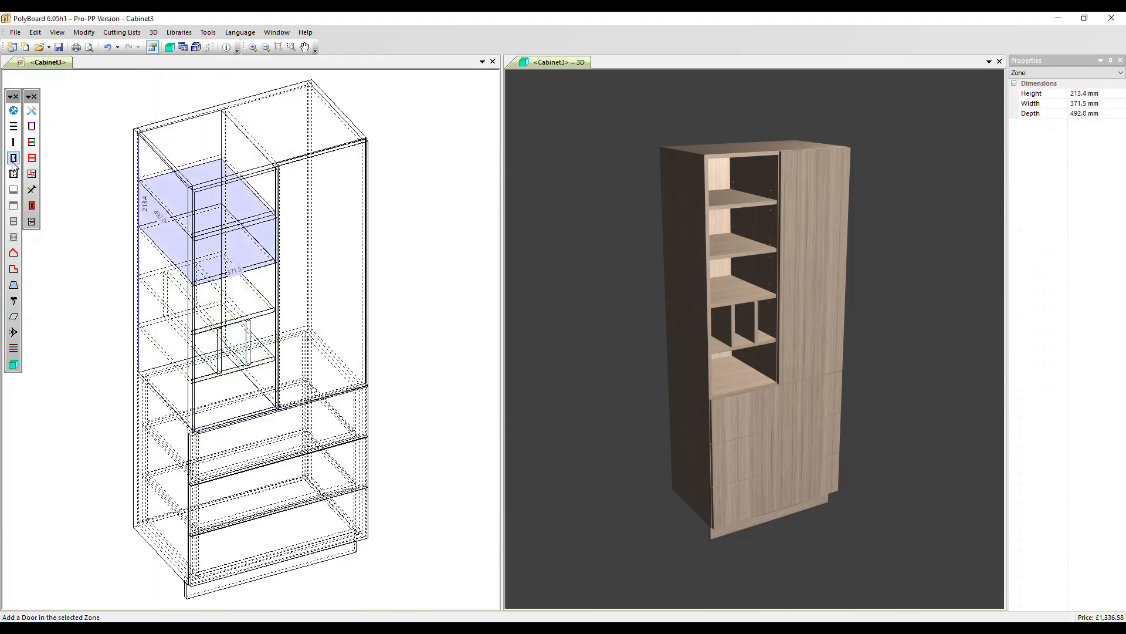
click(13, 142)
click(523, 258)
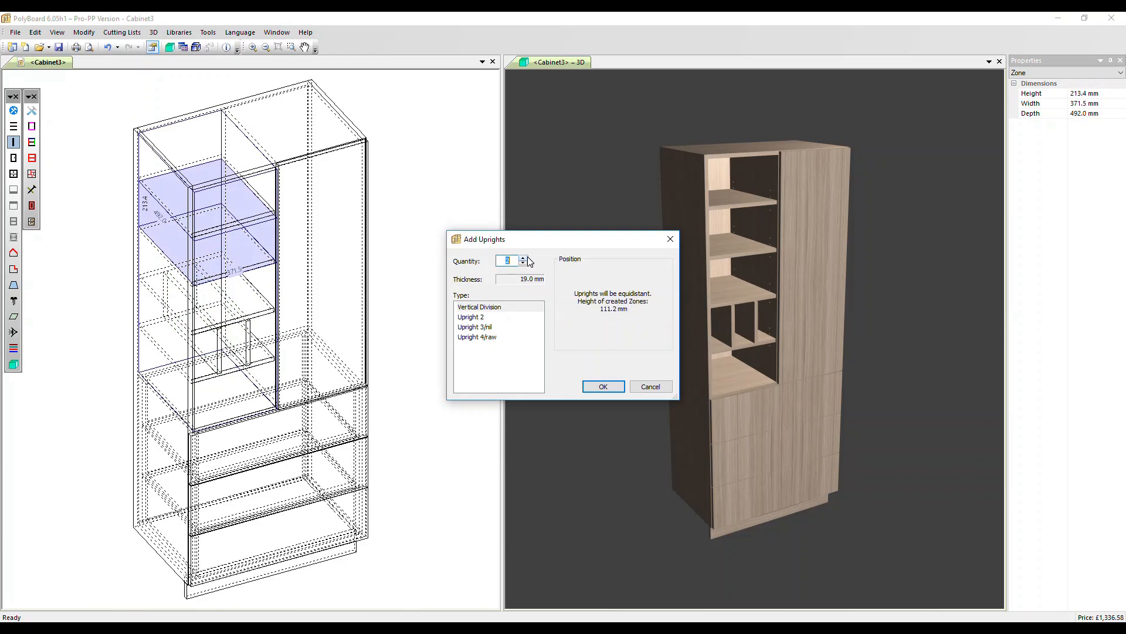
click(600, 385)
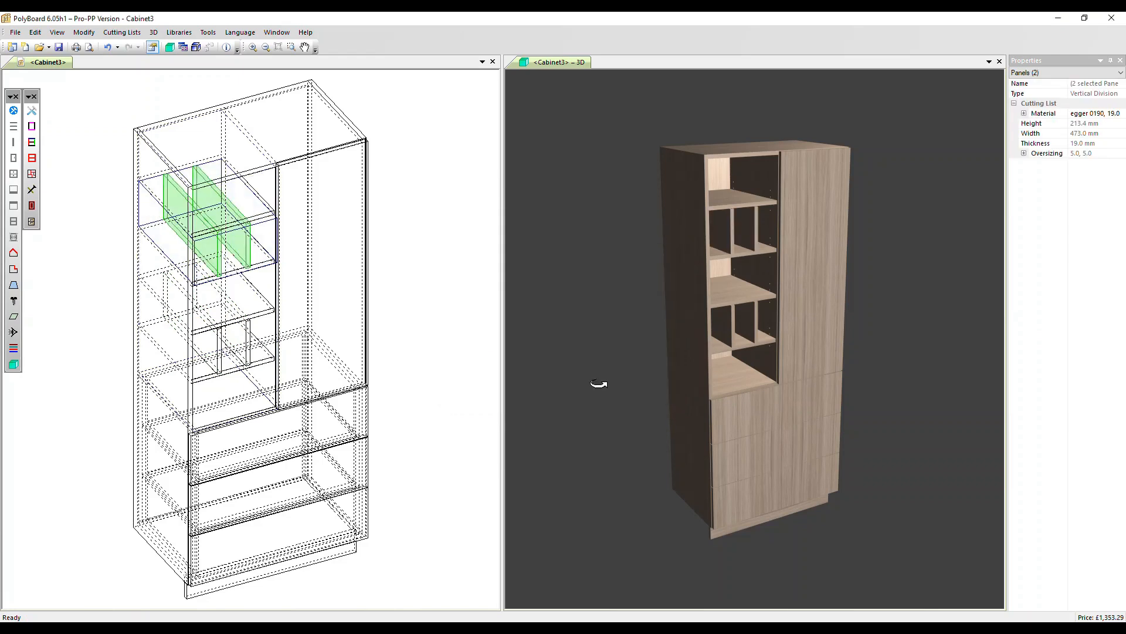